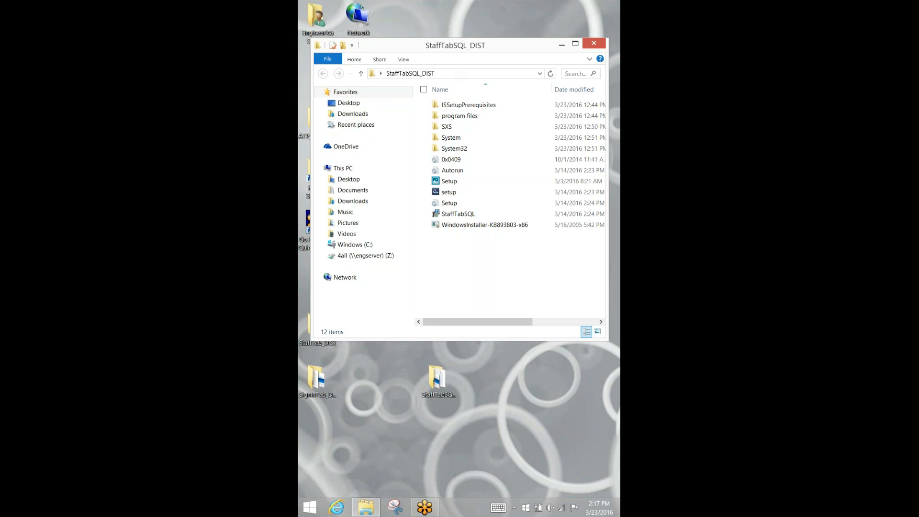
- Run the StaffTabSQL setup and install it with the default options
double_click(449, 192)
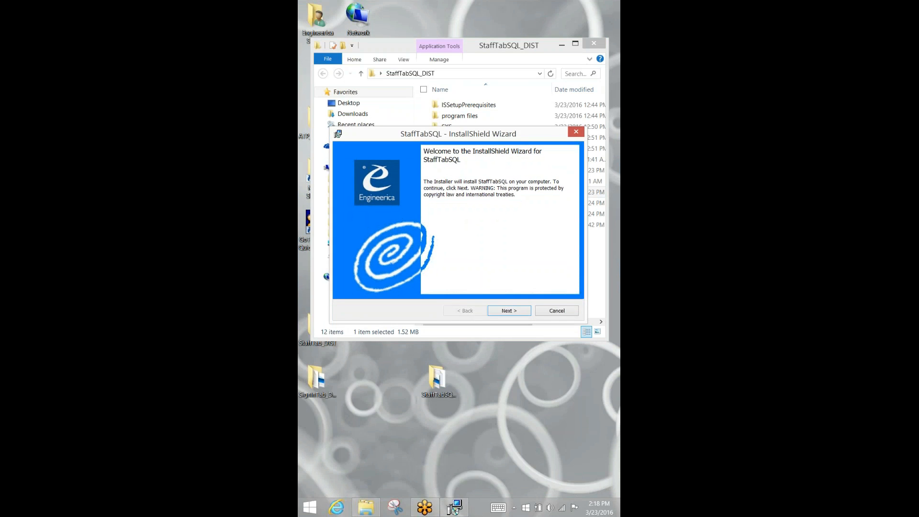
key(Return)
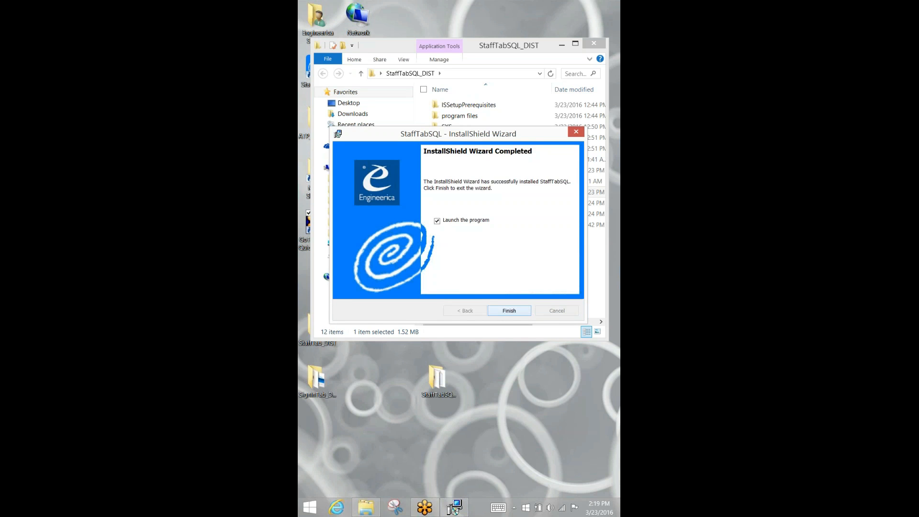
- Launch StaffTabSQL, close the folder window, and enter the tutor id on the numeric touch keyboard
key(Return)
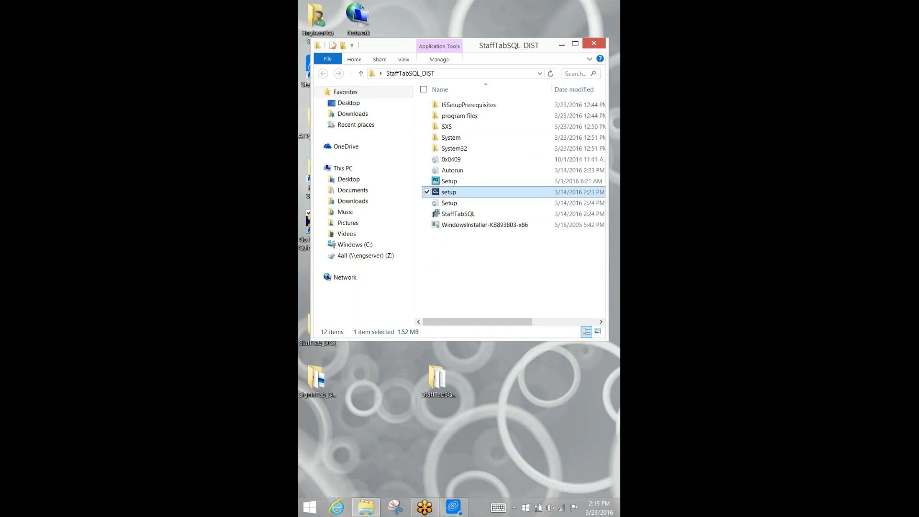
click(594, 44)
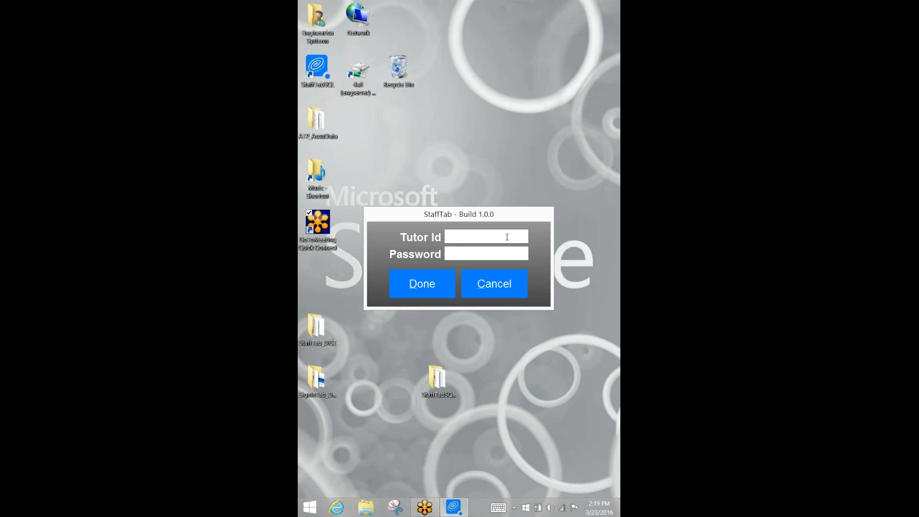
click(498, 508)
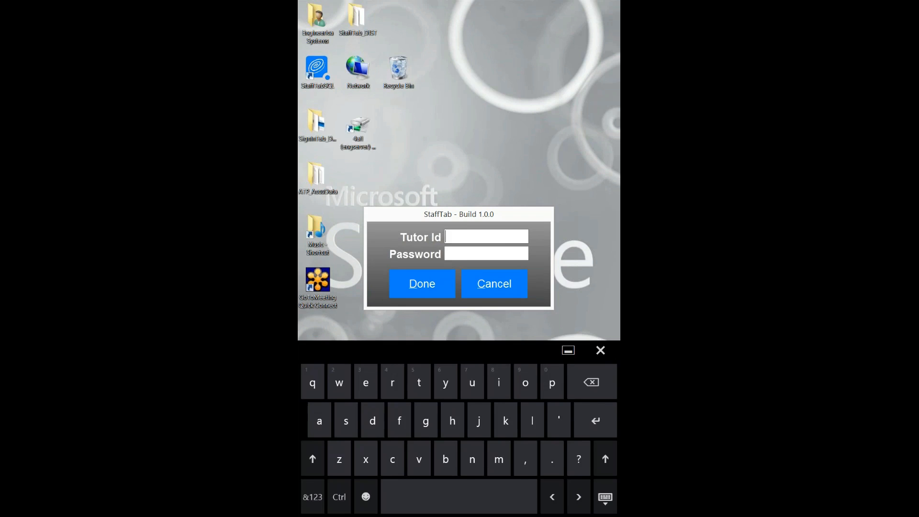
click(312, 497)
click(526, 497)
click(525, 497)
click(526, 496)
click(539, 420)
click(539, 421)
click(538, 421)
click(539, 420)
click(538, 420)
click(538, 420)
click(539, 421)
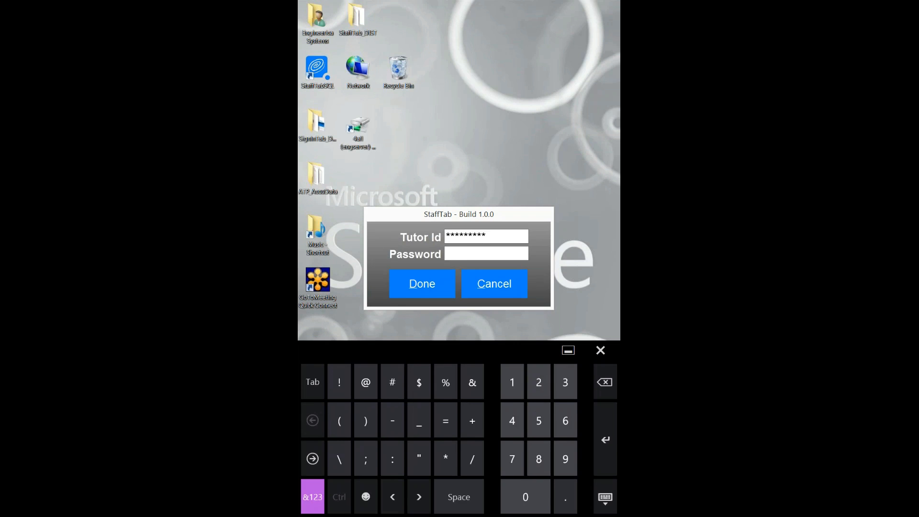
- Enter the tutor password digits and submit the login
click(526, 497)
click(525, 496)
click(525, 496)
click(538, 420)
click(538, 420)
click(539, 420)
click(538, 420)
click(538, 420)
click(539, 421)
click(538, 421)
click(434, 283)
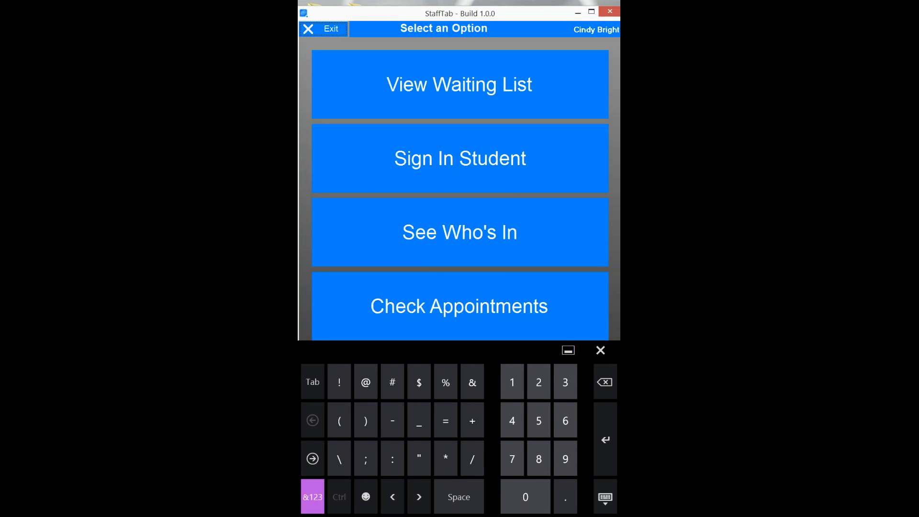
click(473, 169)
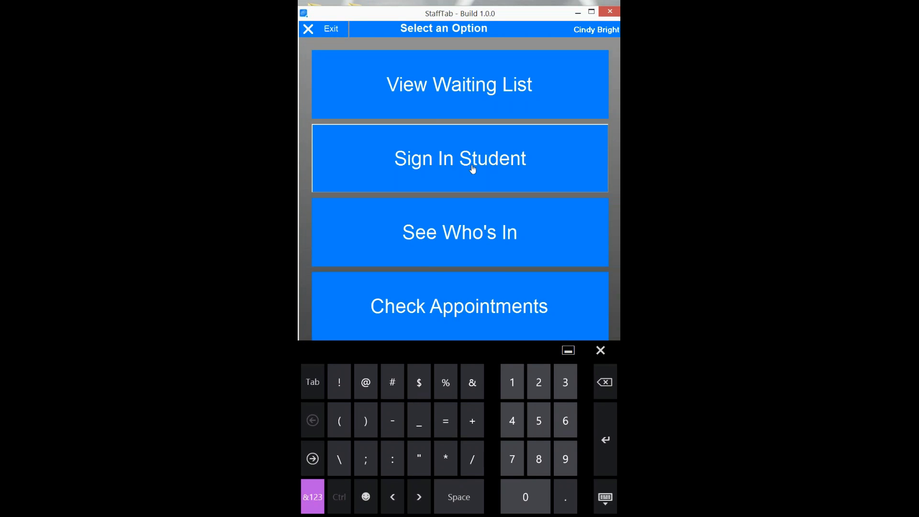
click(472, 169)
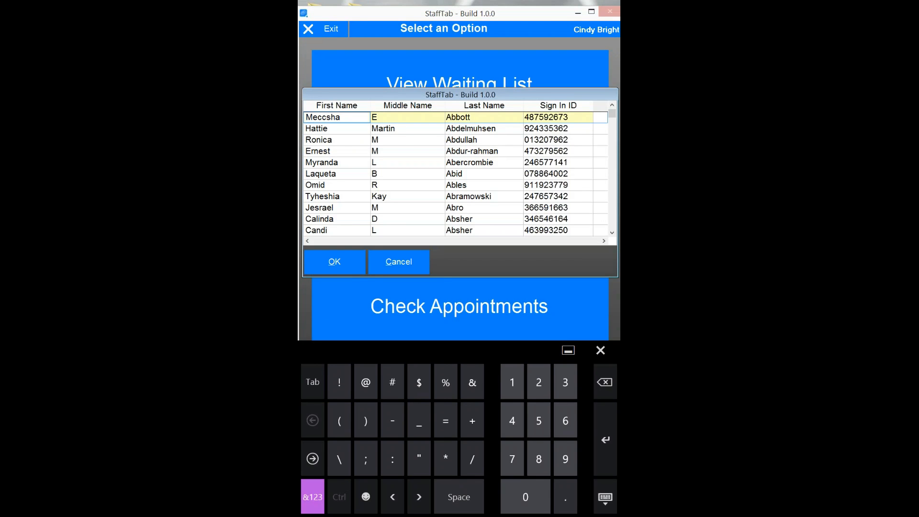
click(353, 173)
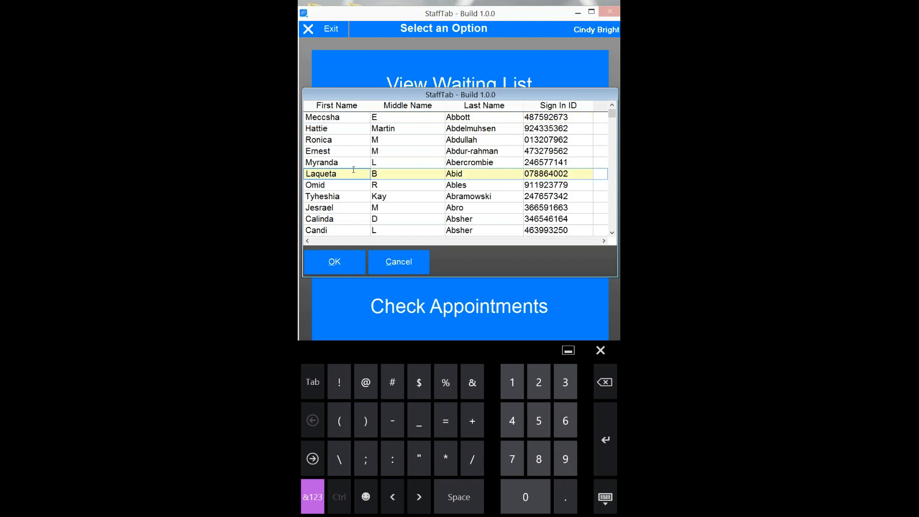
click(335, 262)
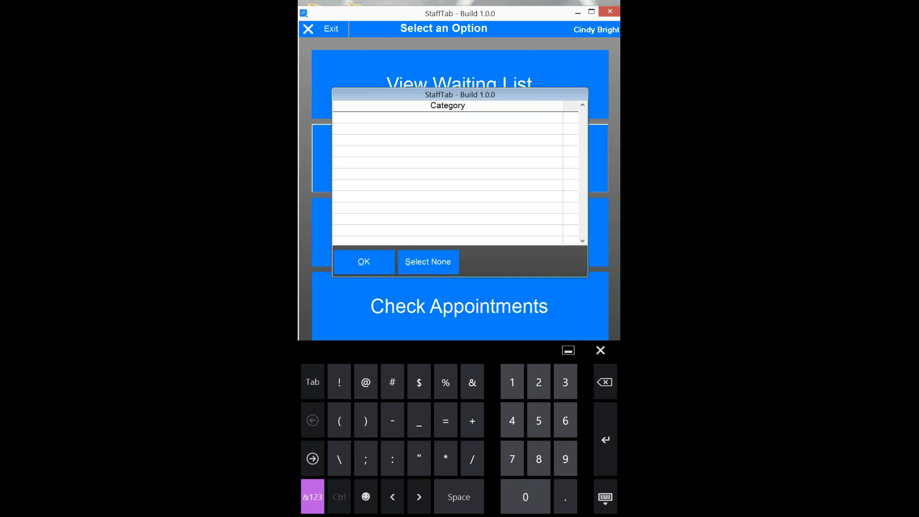
click(364, 262)
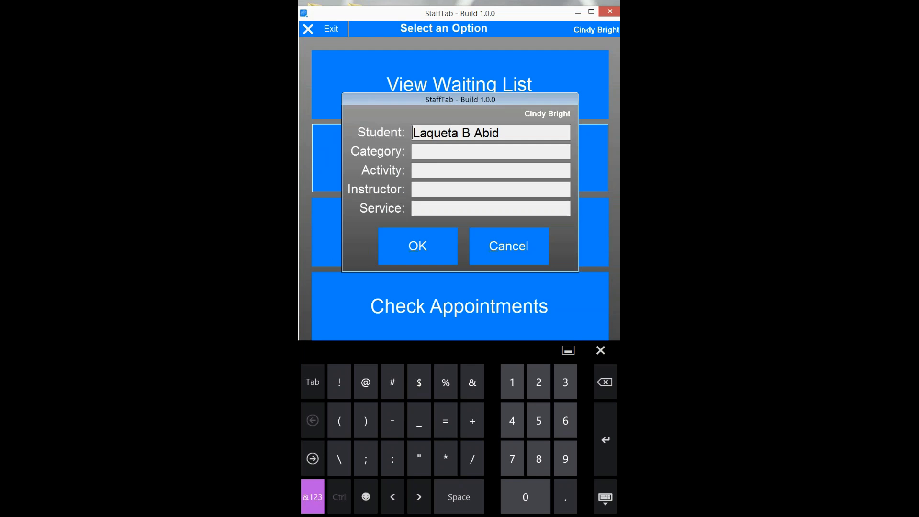
click(509, 247)
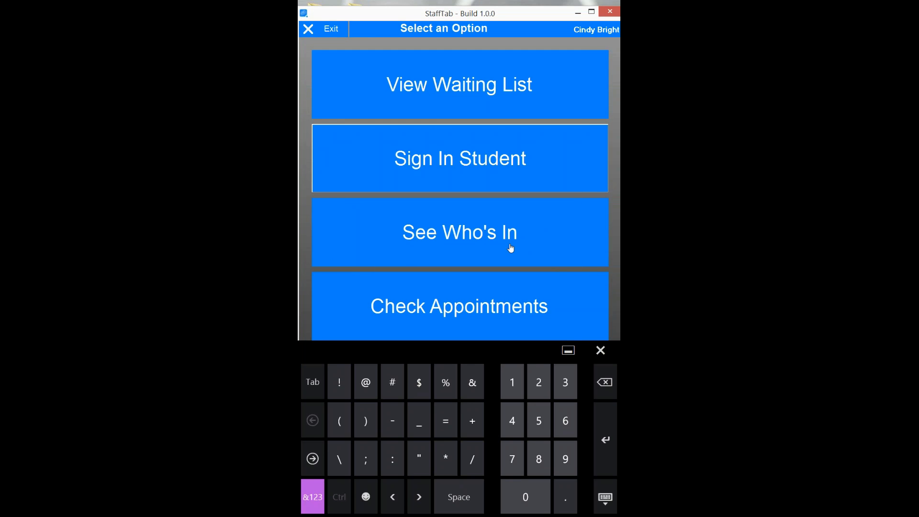
click(507, 159)
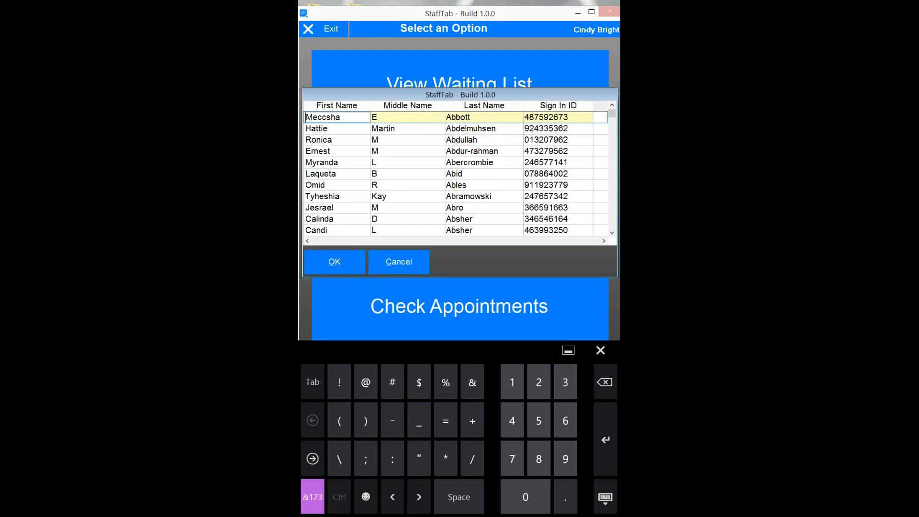
- Find the student by Sign In ID and accept the Course Tutoring category
click(548, 152)
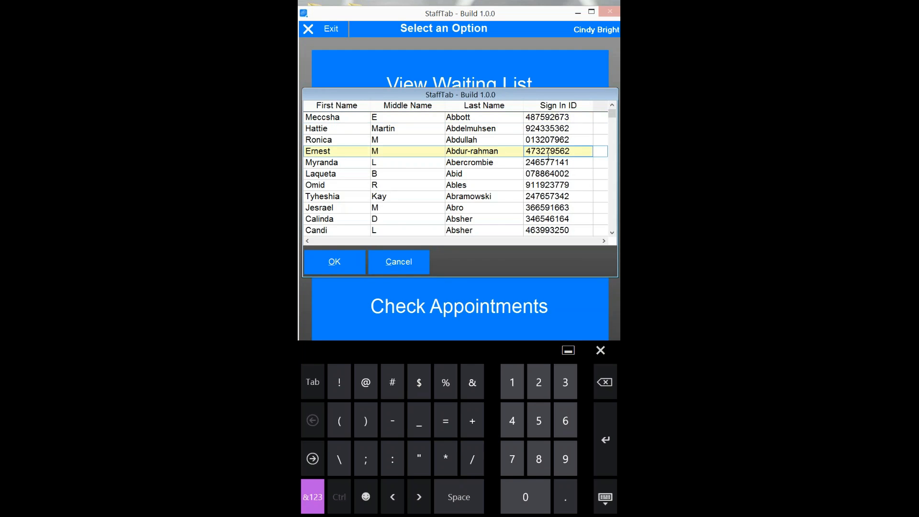
text(444445)
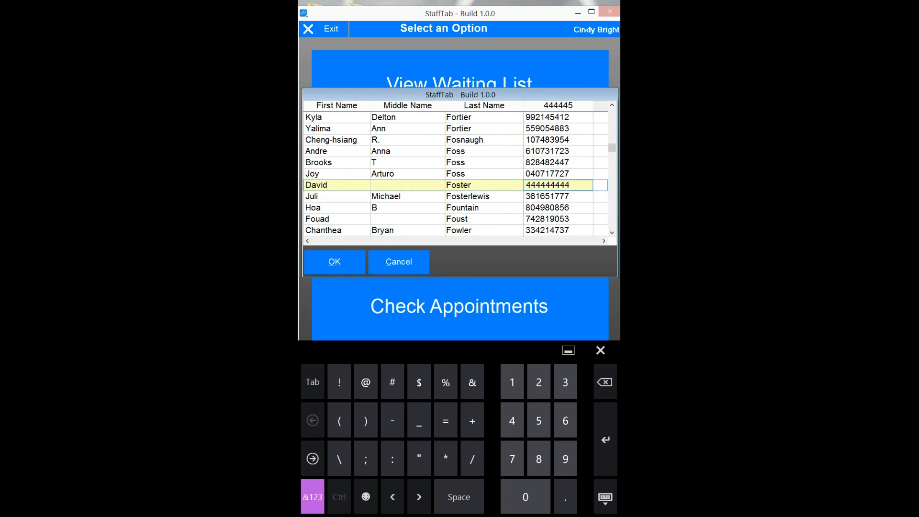
click(334, 262)
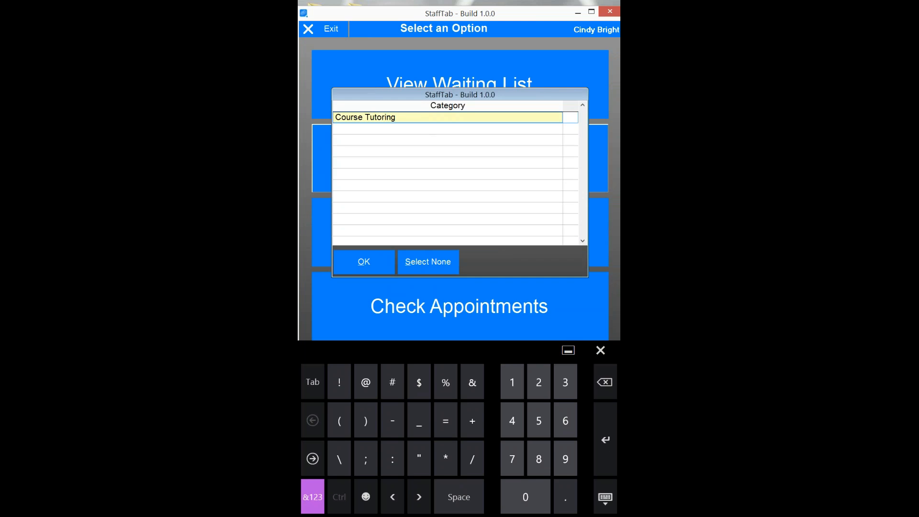
click(367, 262)
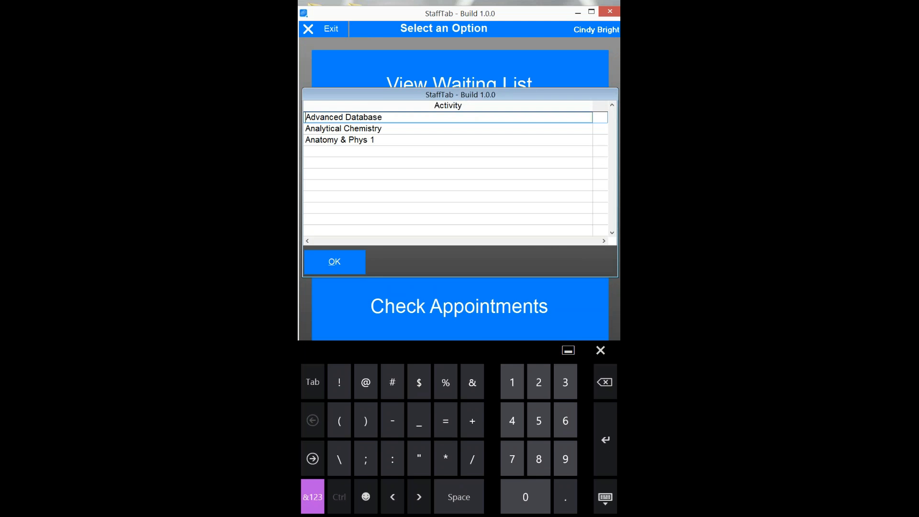
- Choose Anatomy & Phys 1, submit the sign-in, and bring up See Who's In
click(379, 139)
click(334, 262)
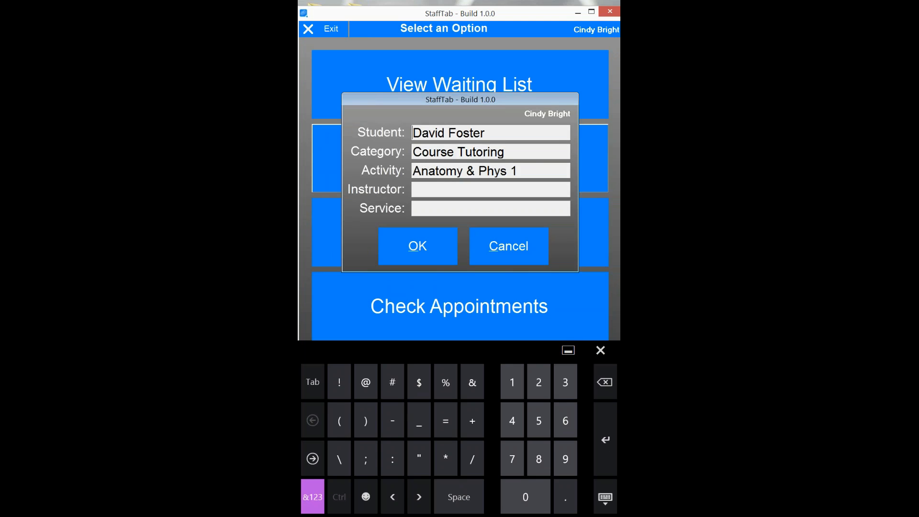
click(418, 246)
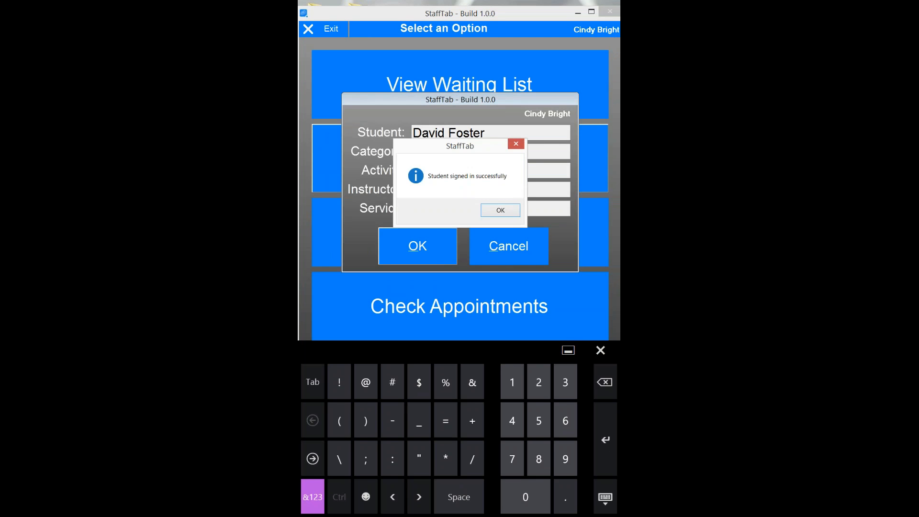
click(501, 210)
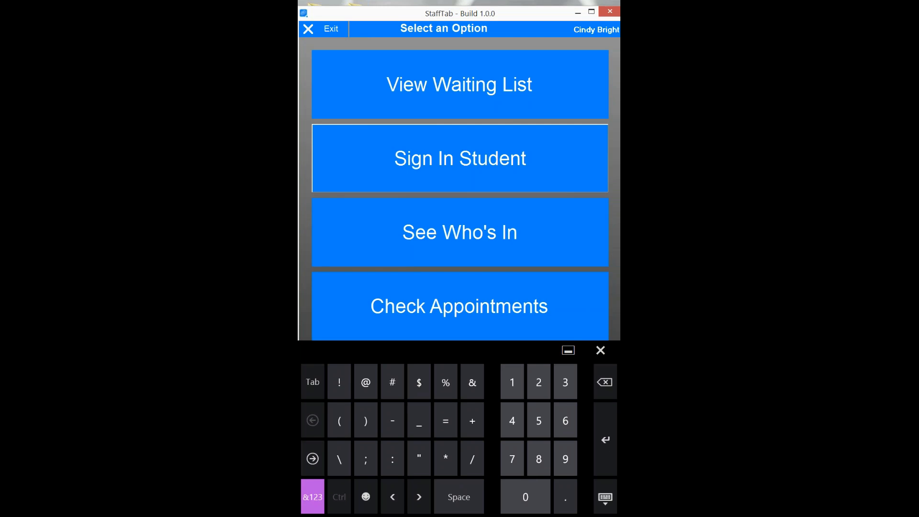
click(460, 233)
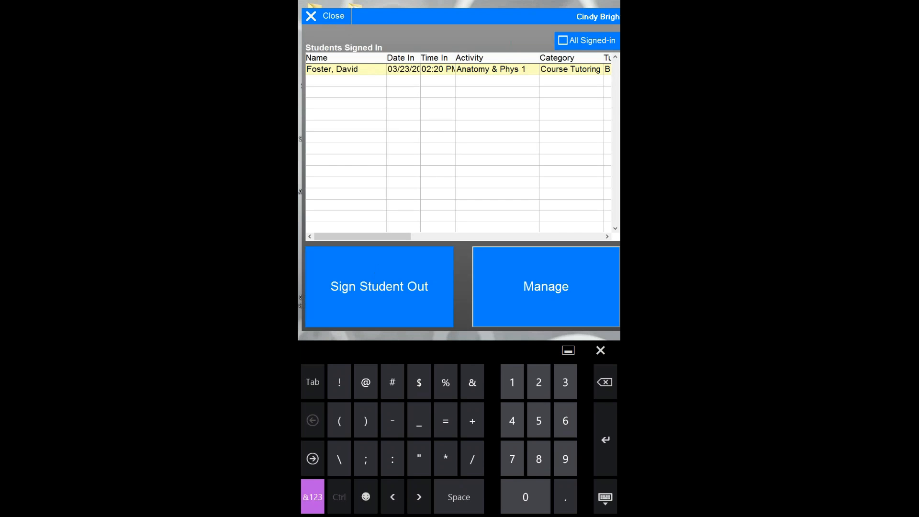
- Check the student's Anatomy & Phys 1 entry under Manage, then close the Students Signed In list and choose Exit
click(546, 286)
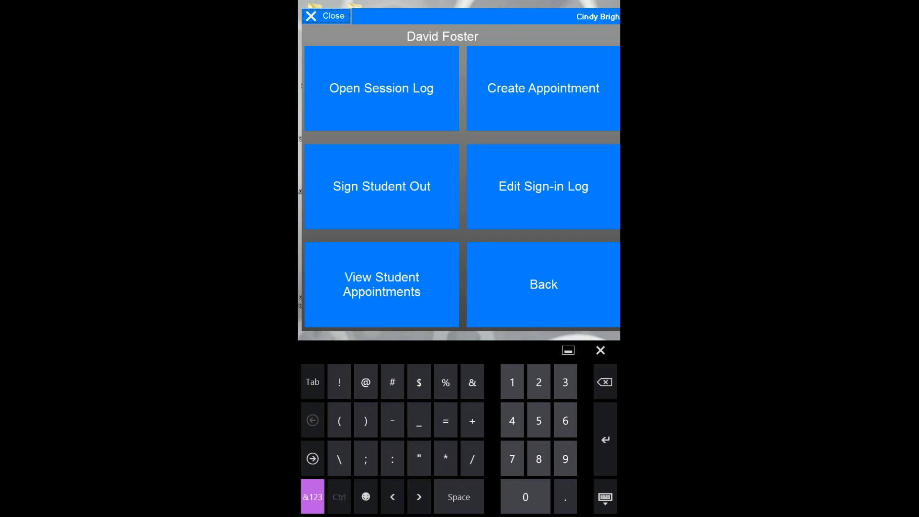
click(543, 284)
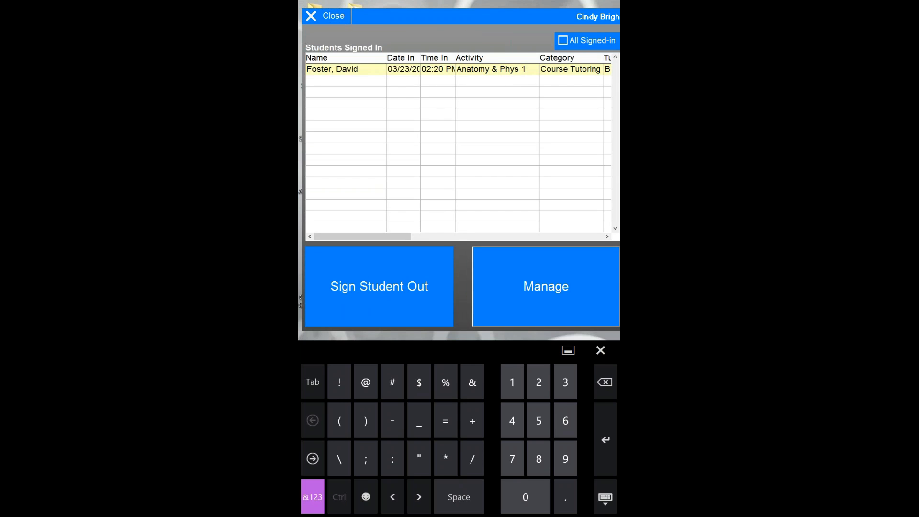
click(327, 16)
click(323, 29)
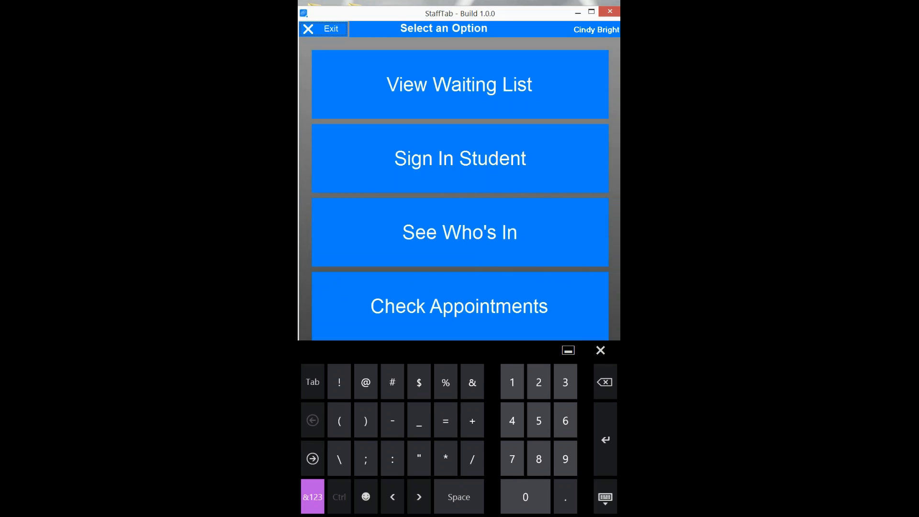
- Quit StaffTab and go from the StaffTabSQL shortcut's file location into the sql_drivers folder
click(457, 211)
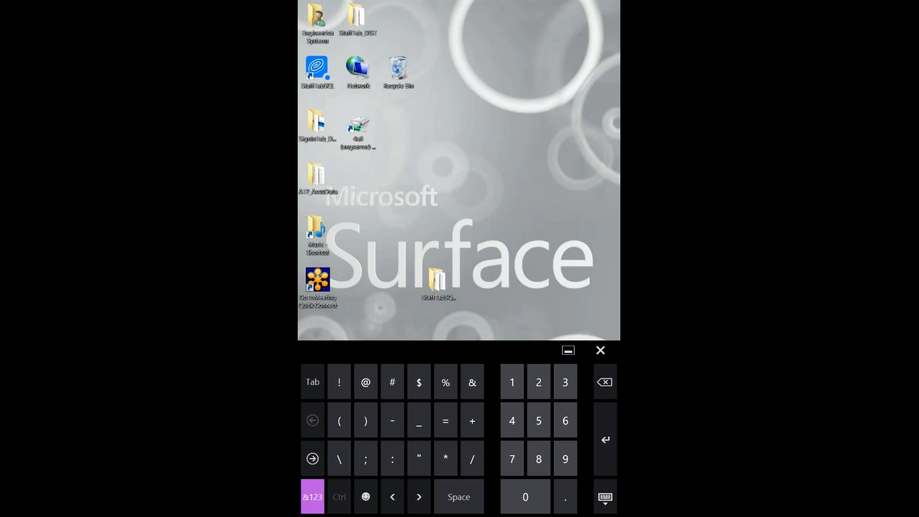
click(601, 350)
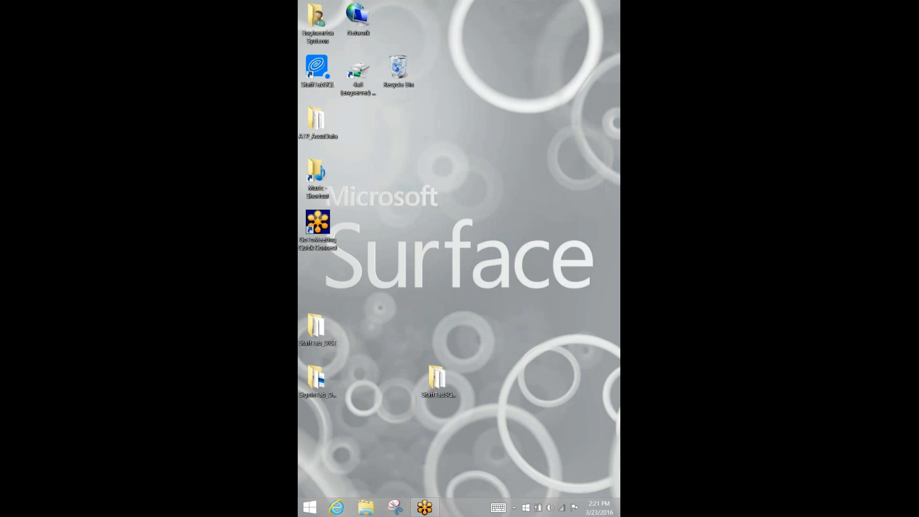
right_click(316, 71)
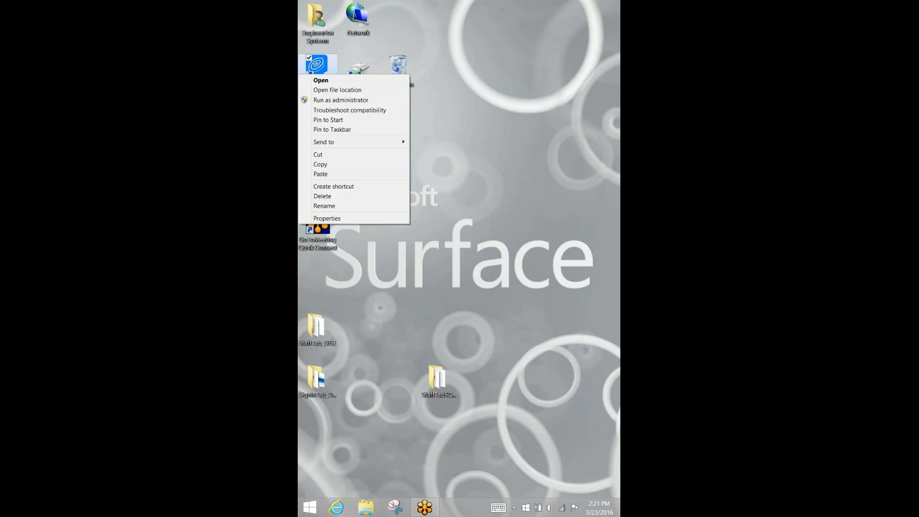
click(330, 85)
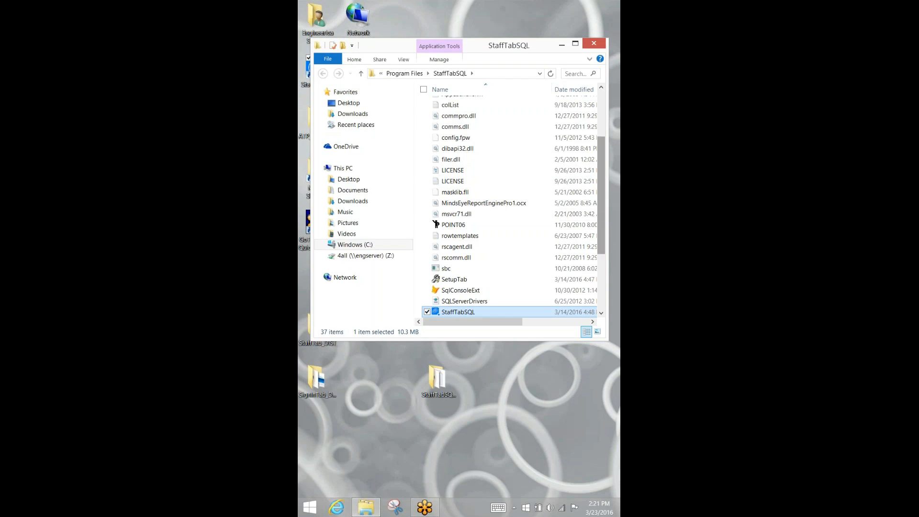
scroll(507, 206, up, 3)
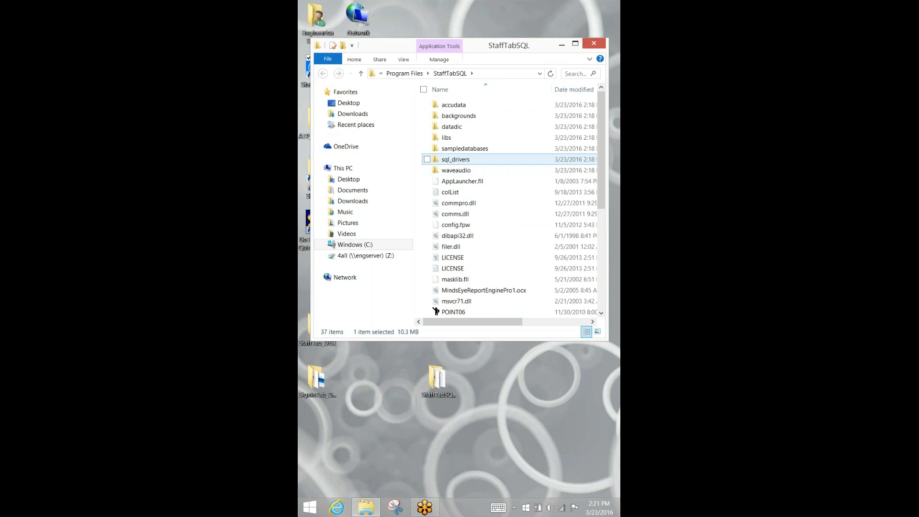
double_click(452, 159)
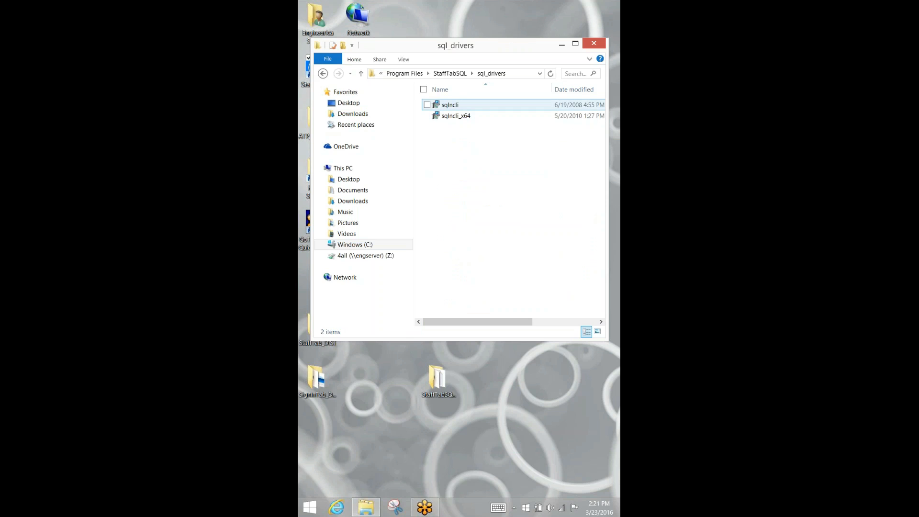
- Run sqlncli, complete the Native Client modify setup, and return to the StaffTabSQL folder
click(450, 104)
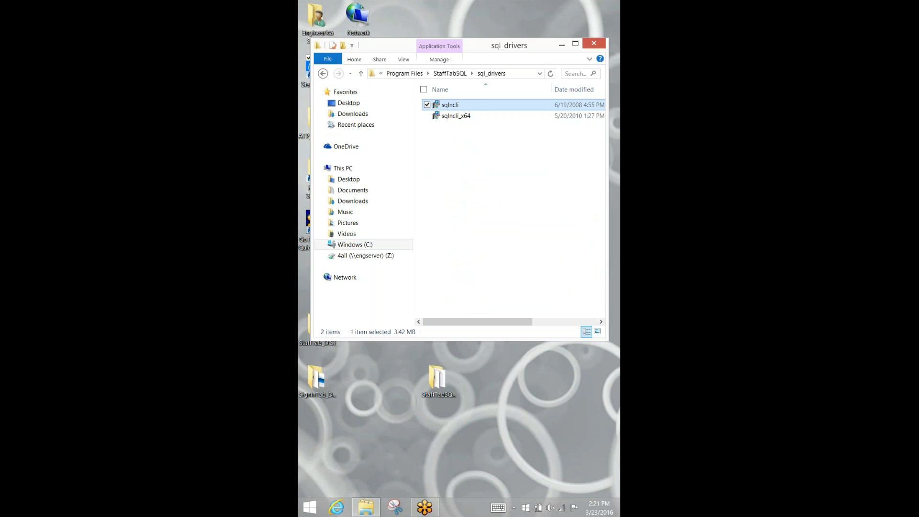
click(456, 116)
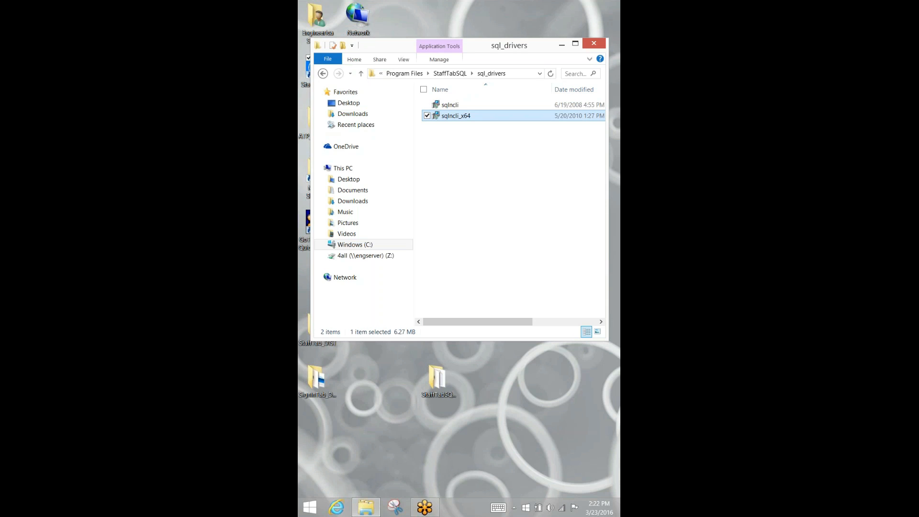
click(450, 105)
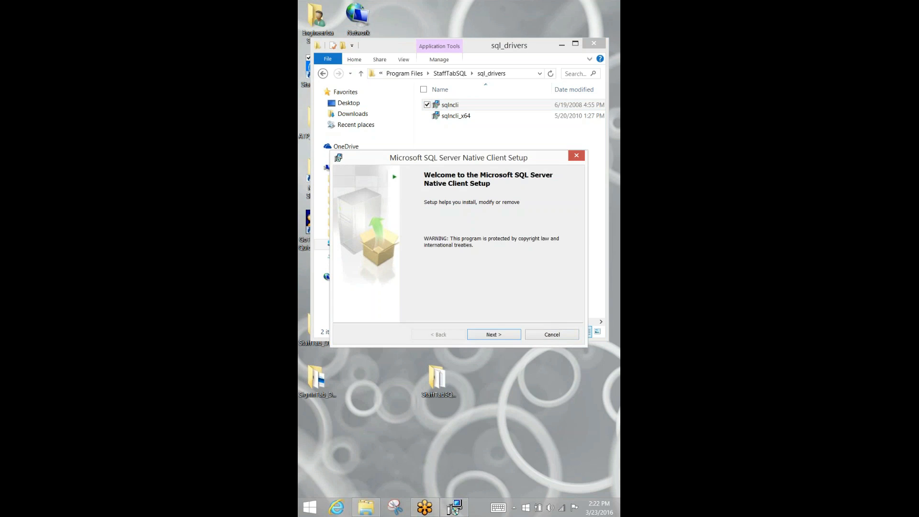
key(Return)
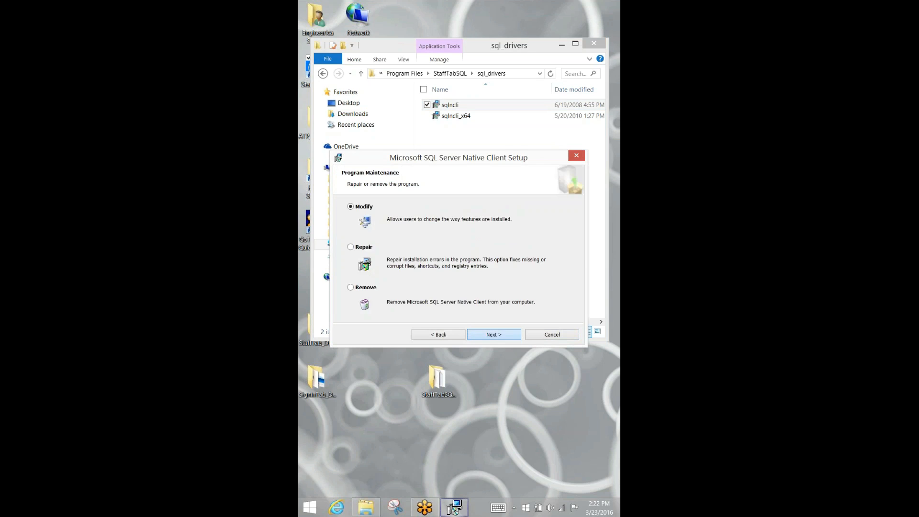
key(Return)
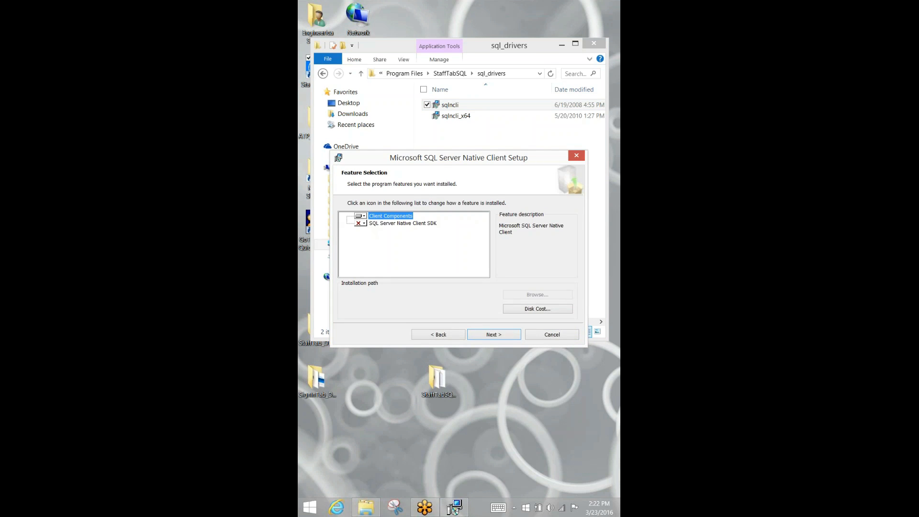
key(Return)
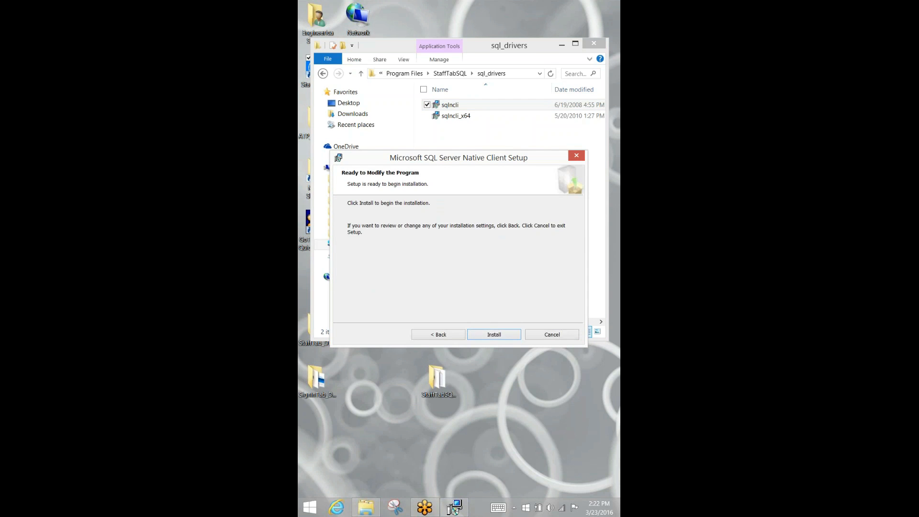
key(Return)
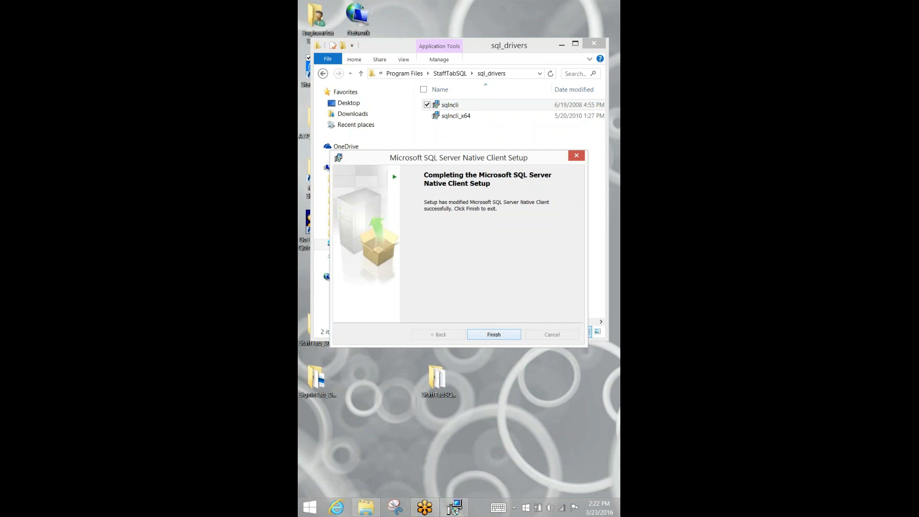
key(Return)
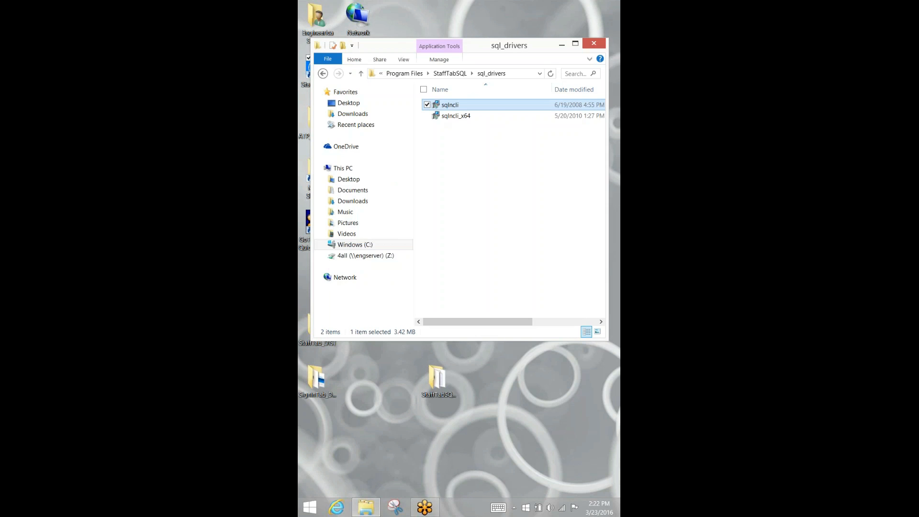
click(450, 73)
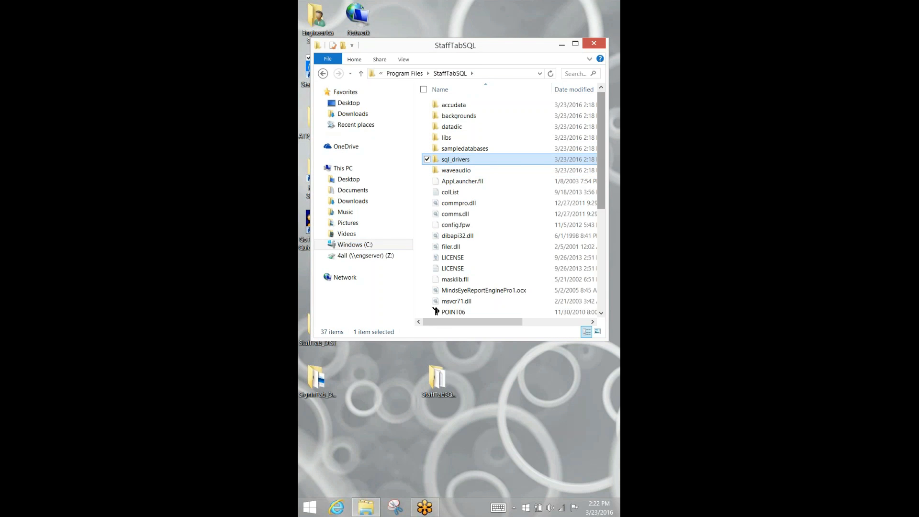
- Launch SetupTab and switch the Database Location data mode to SQL Server
scroll(510, 204, down, 2)
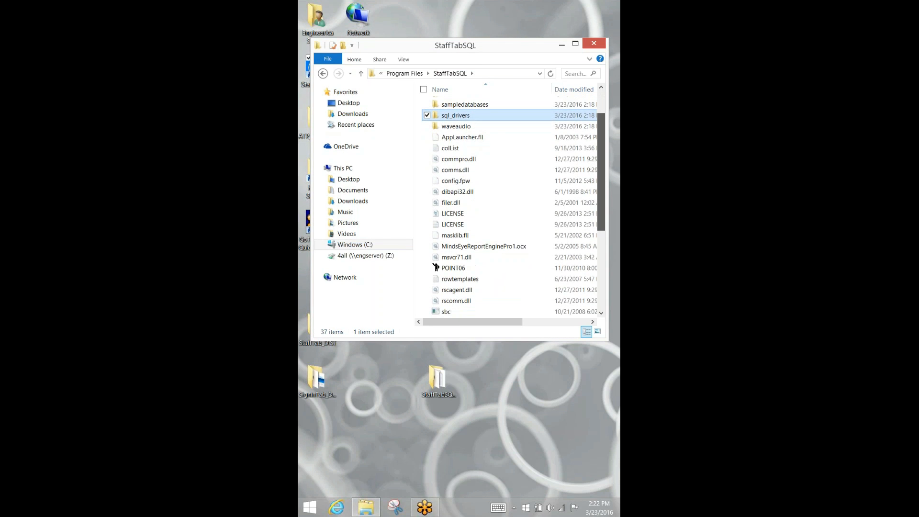
scroll(510, 203, down, 5)
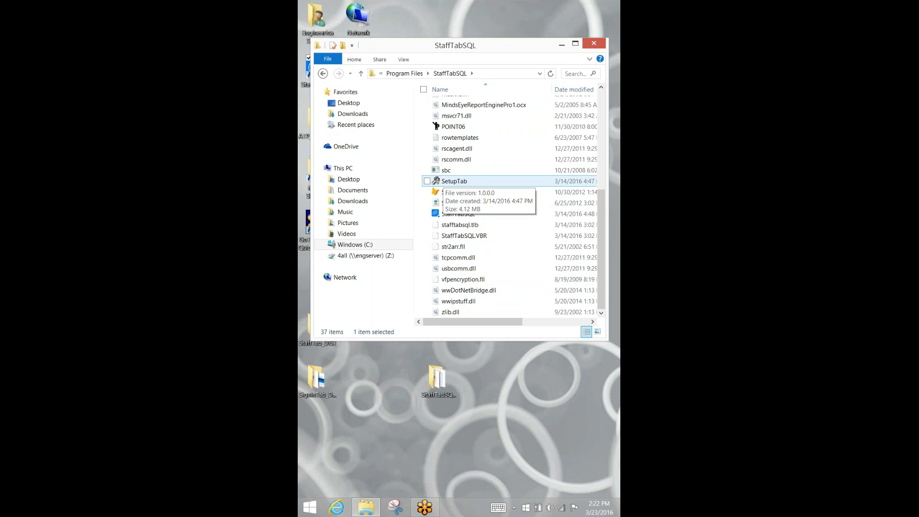
click(443, 181)
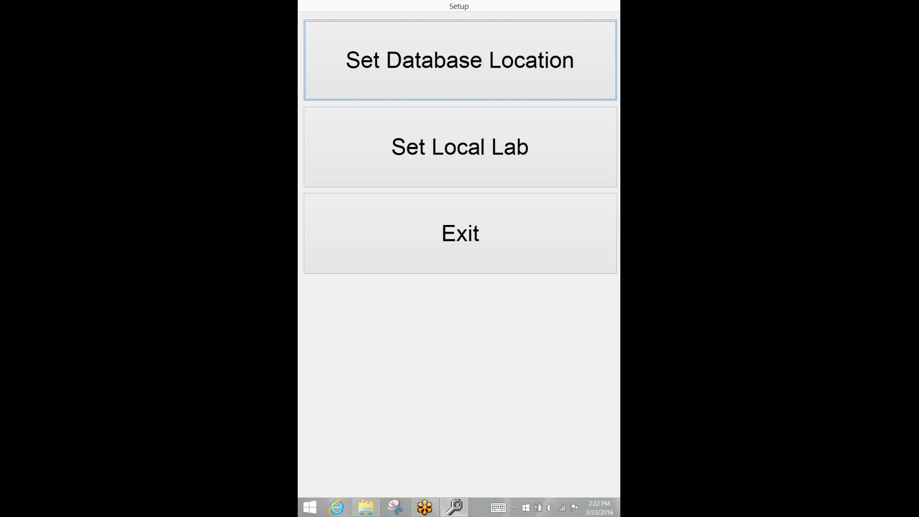
click(498, 507)
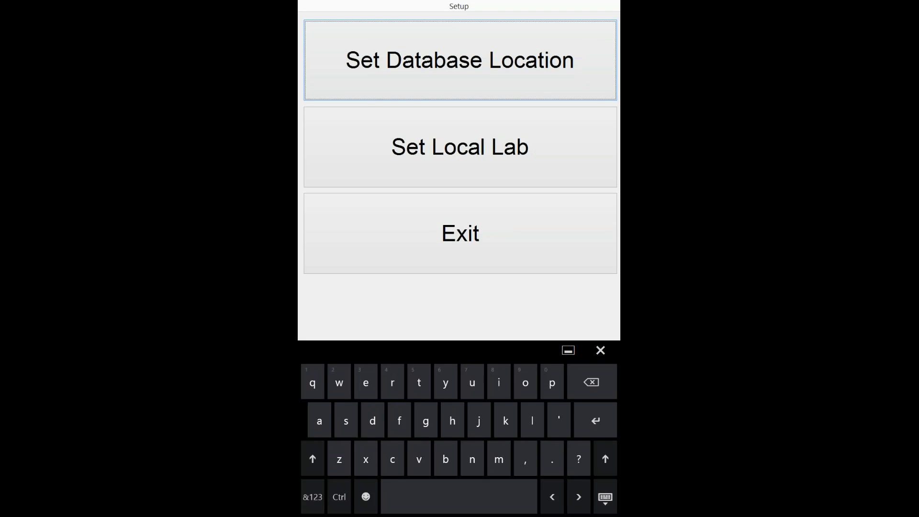
click(460, 60)
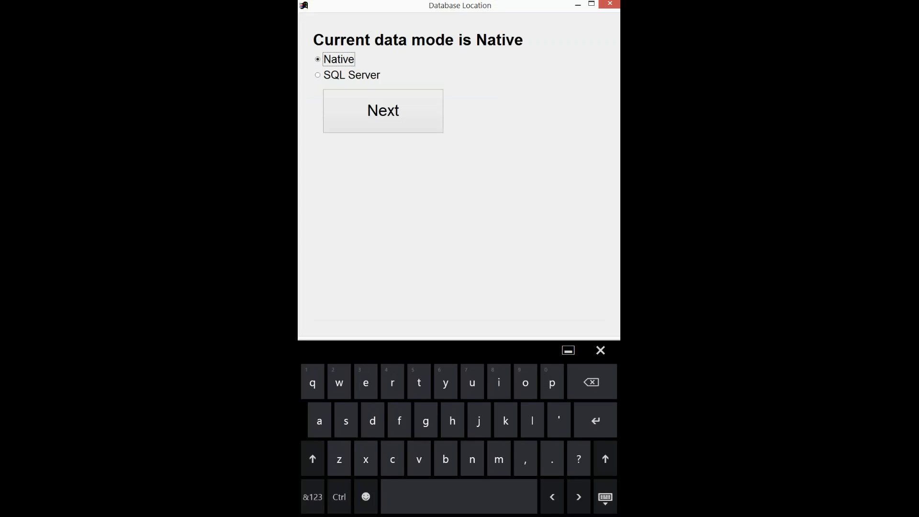
click(351, 75)
click(383, 110)
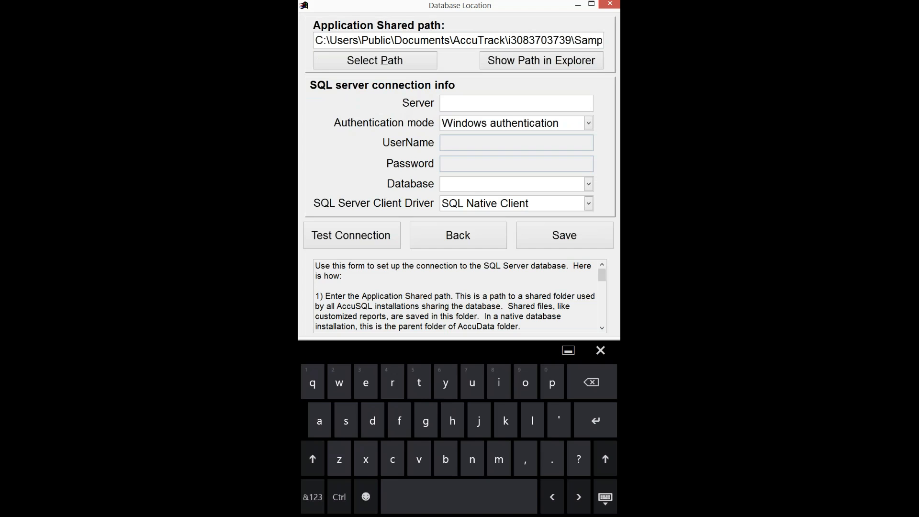
- Enter the engserver,60558 server, SQL server authentication with user sa and password; the test fails
text(engserver,60558\sqlexpress)
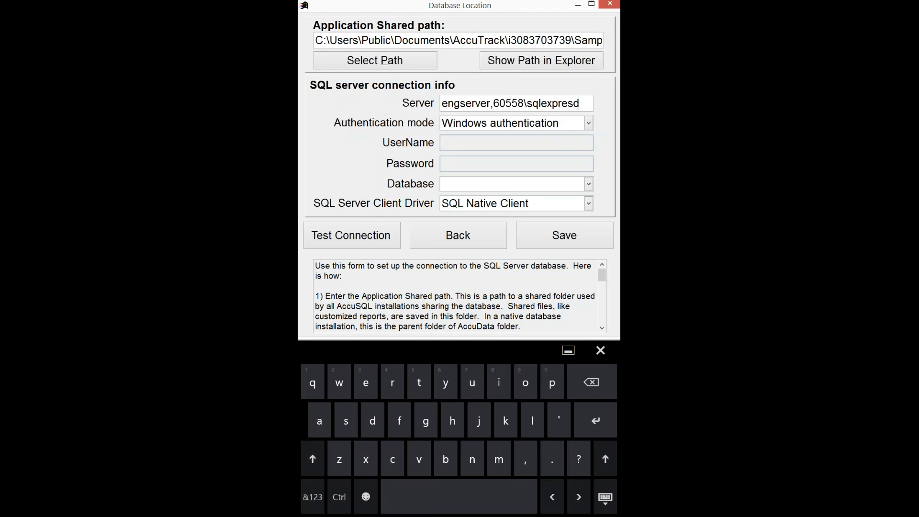
click(588, 123)
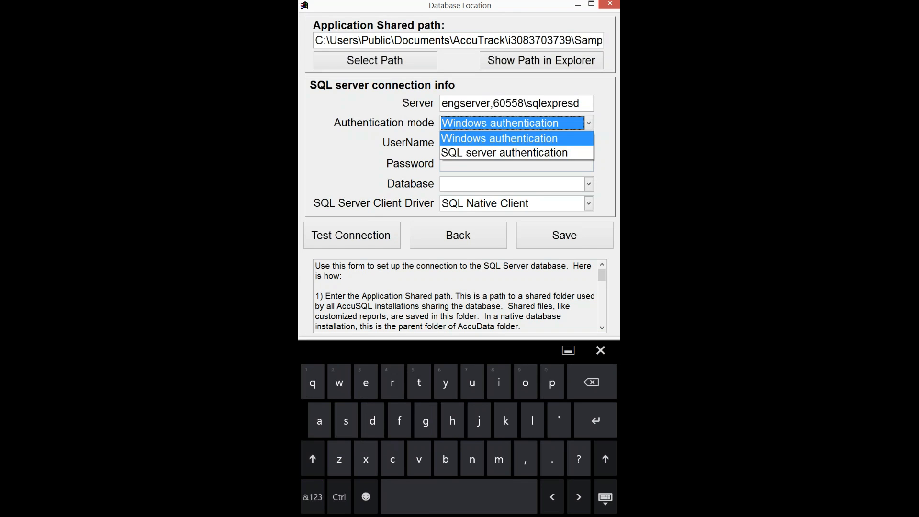
click(505, 152)
click(508, 144)
text(sa)
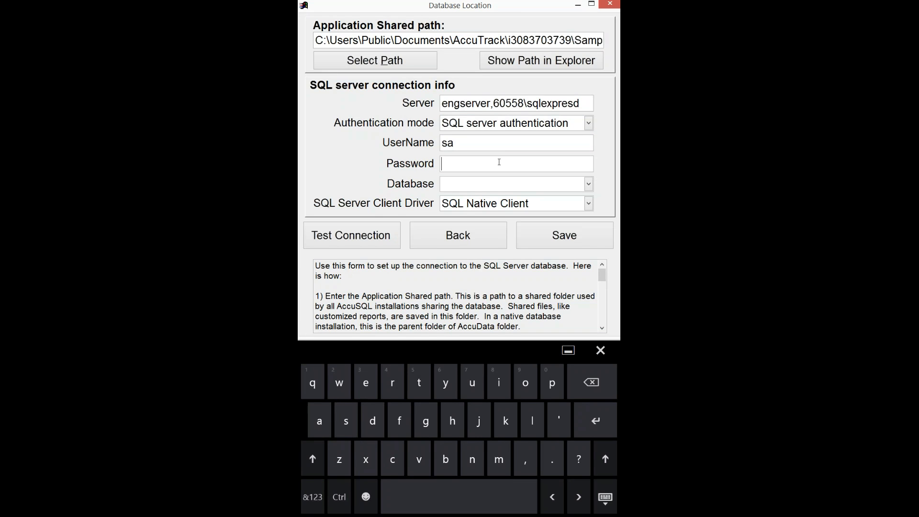
text(******)
click(313, 497)
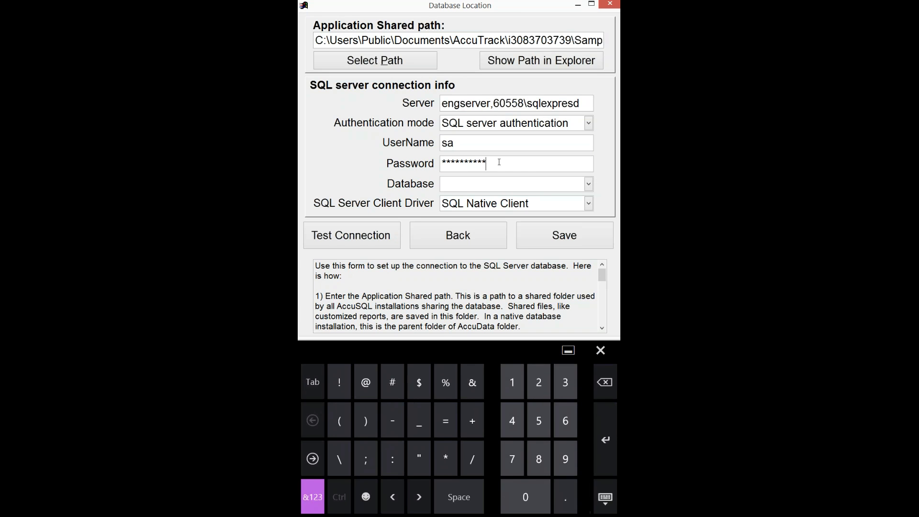
click(351, 235)
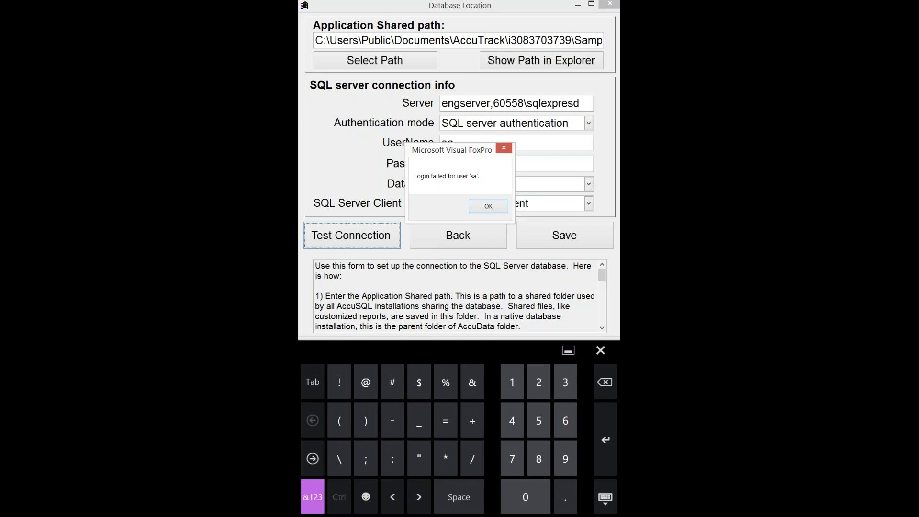
click(488, 207)
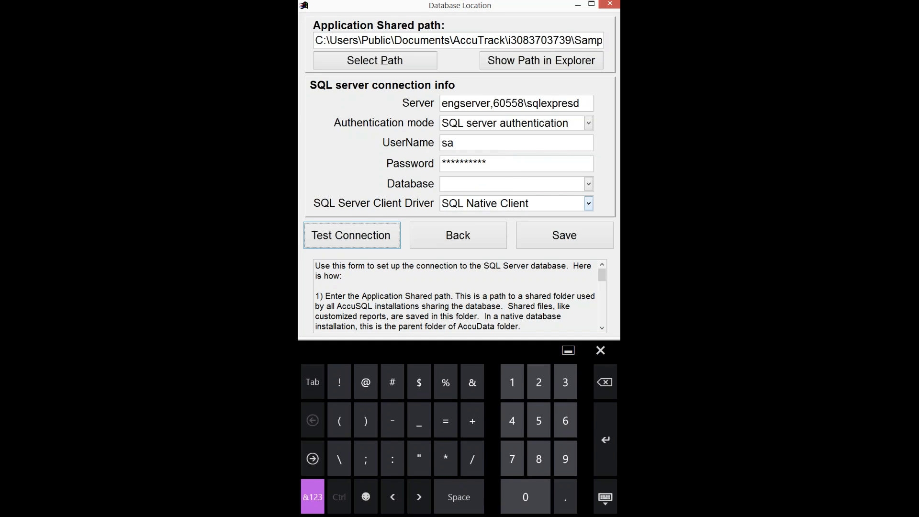
- Correct the server to engserver,60558\sqlexpress, pass the connection test, and dismiss the missing-database warning
click(579, 103)
key(BackSpace)
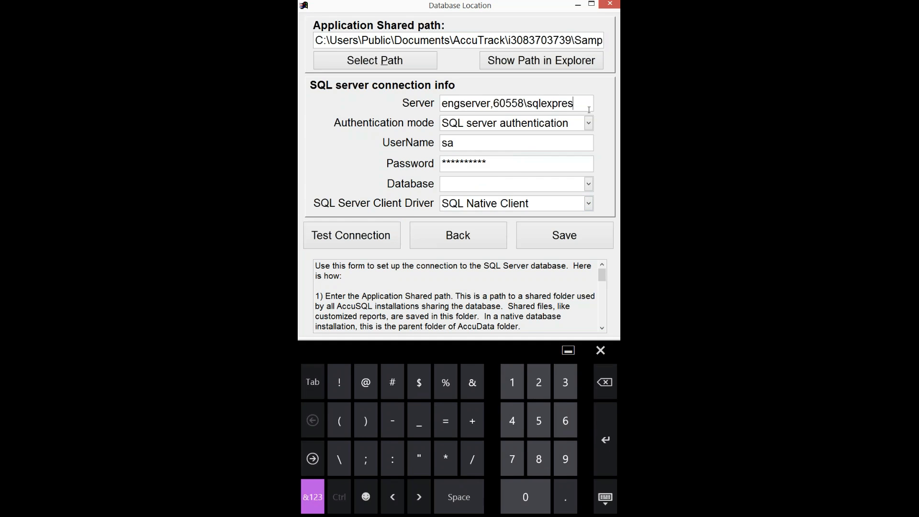
text(s)
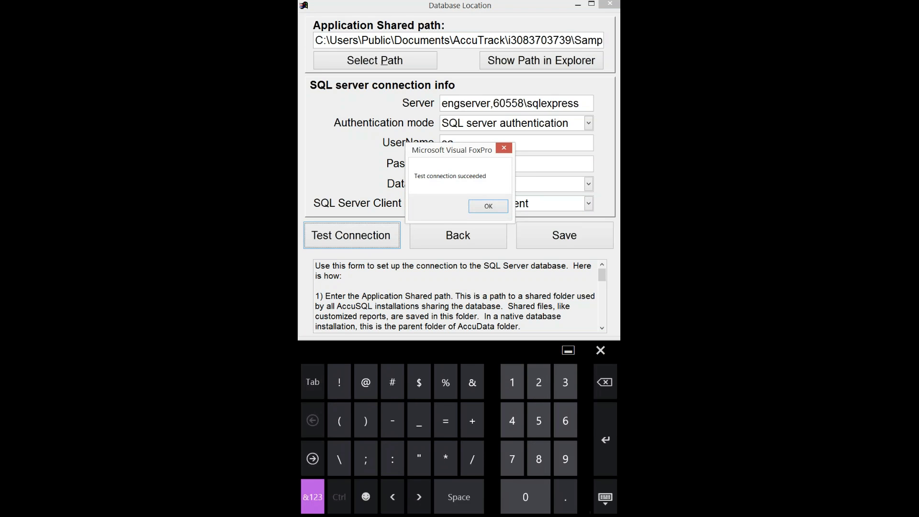
click(488, 206)
click(565, 236)
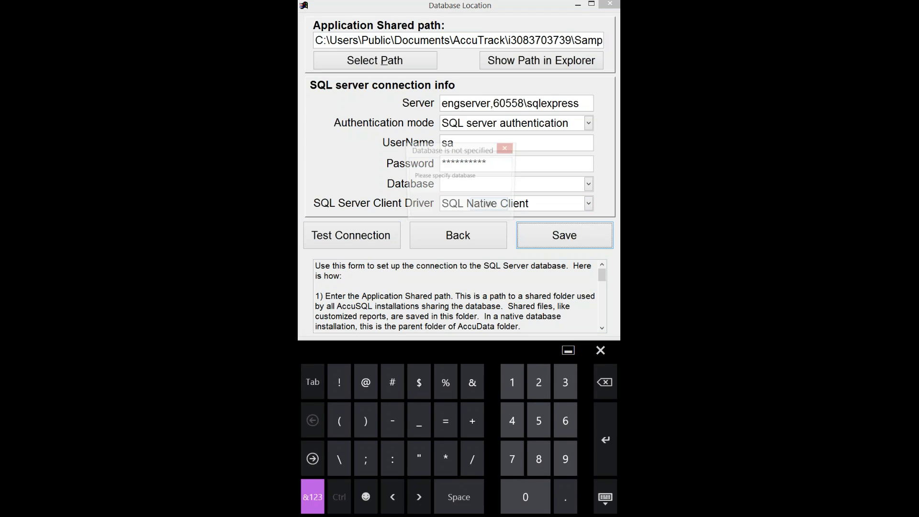
click(491, 205)
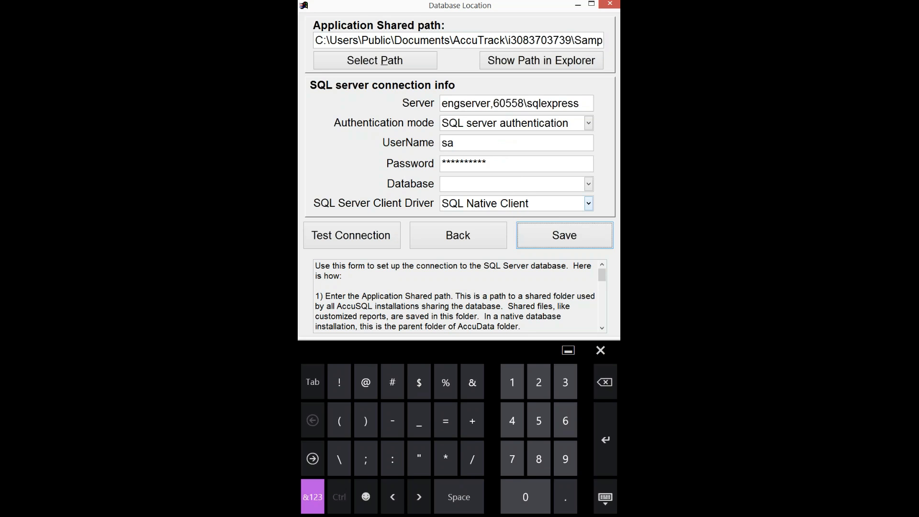
- Select database AccuSQL13TESTING, save the connection info, and close the Database Location form
click(588, 184)
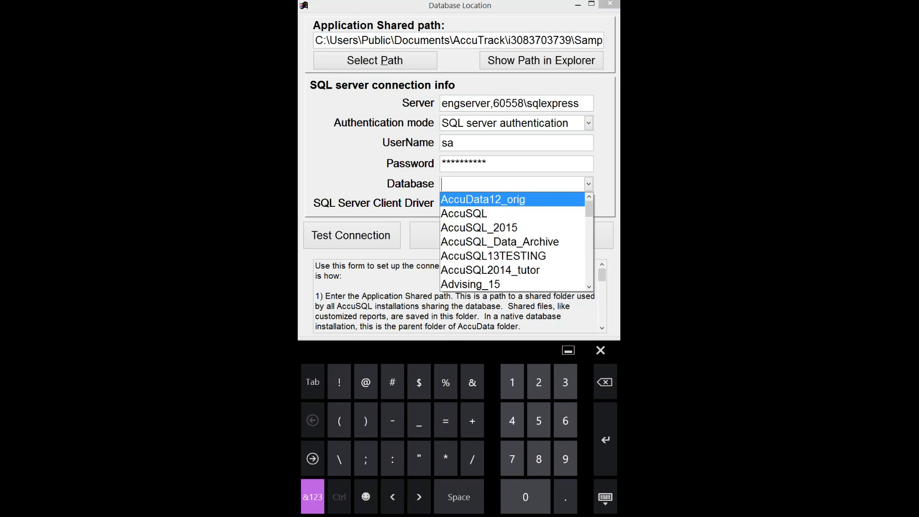
click(493, 256)
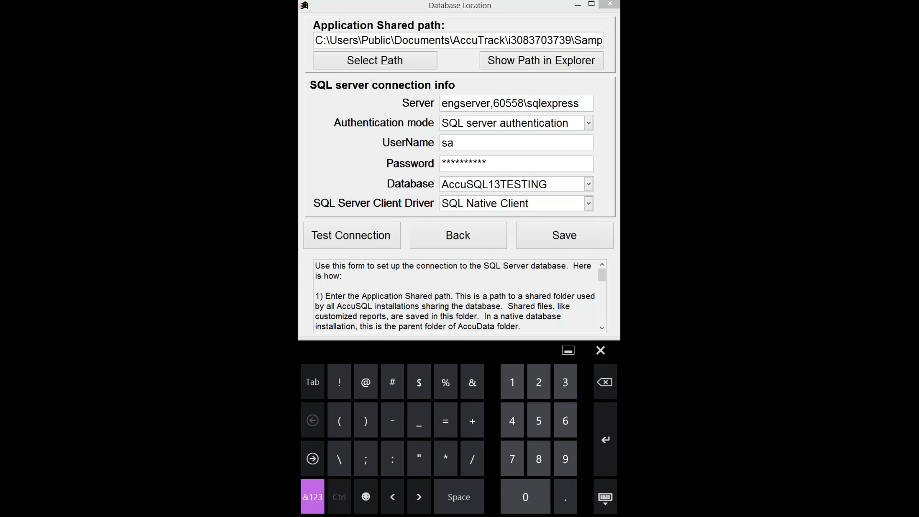
click(565, 235)
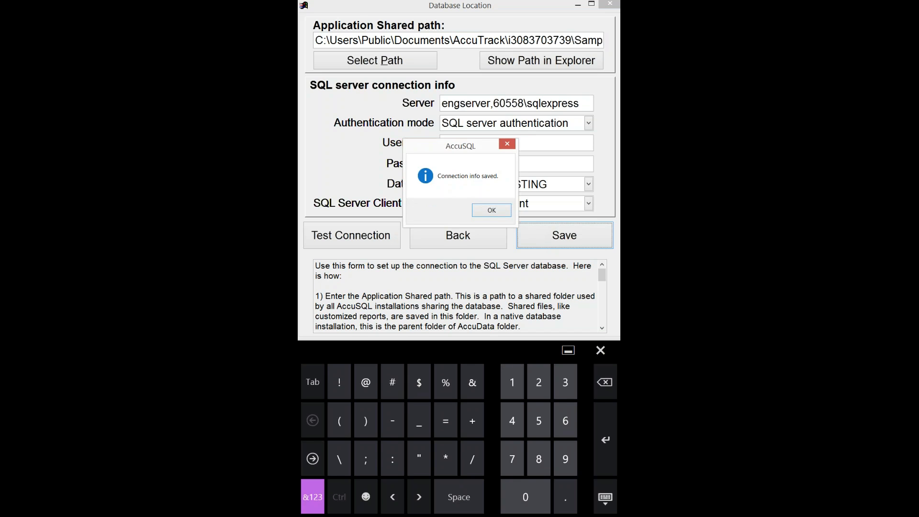
click(491, 210)
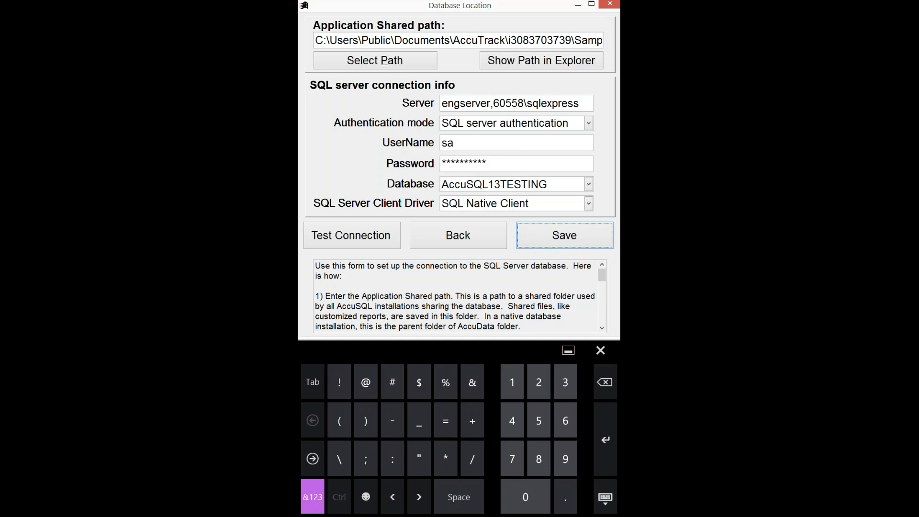
click(458, 235)
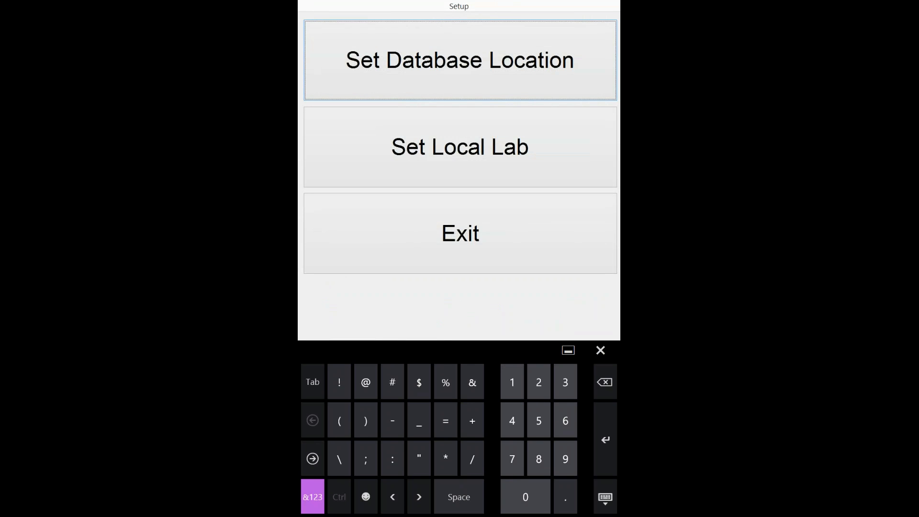
- Exit the setup utility and rerun SetupTab from the StaffTabSQL folder, keeping its name unchanged
click(460, 233)
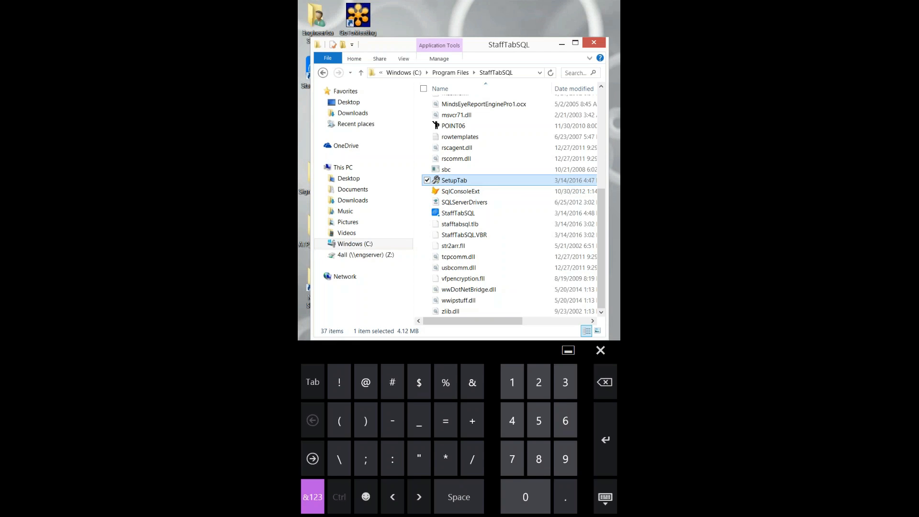
key(F2)
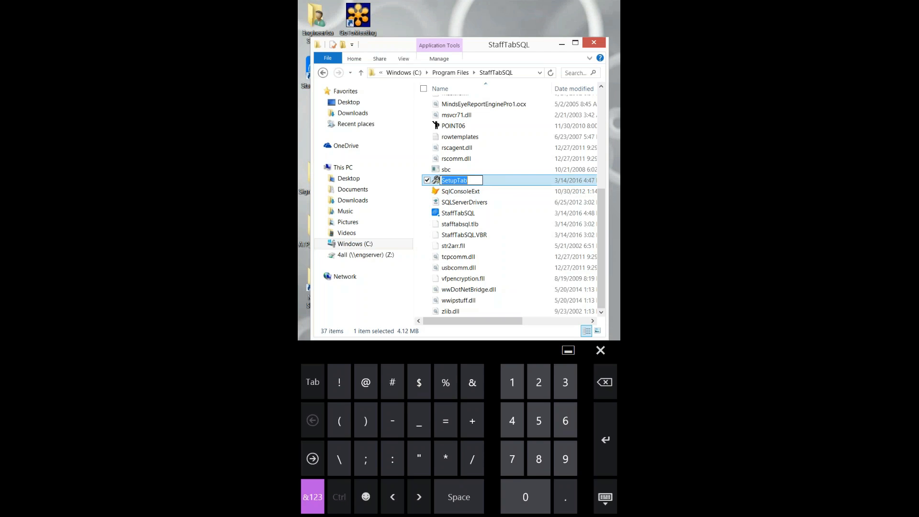
key(Return)
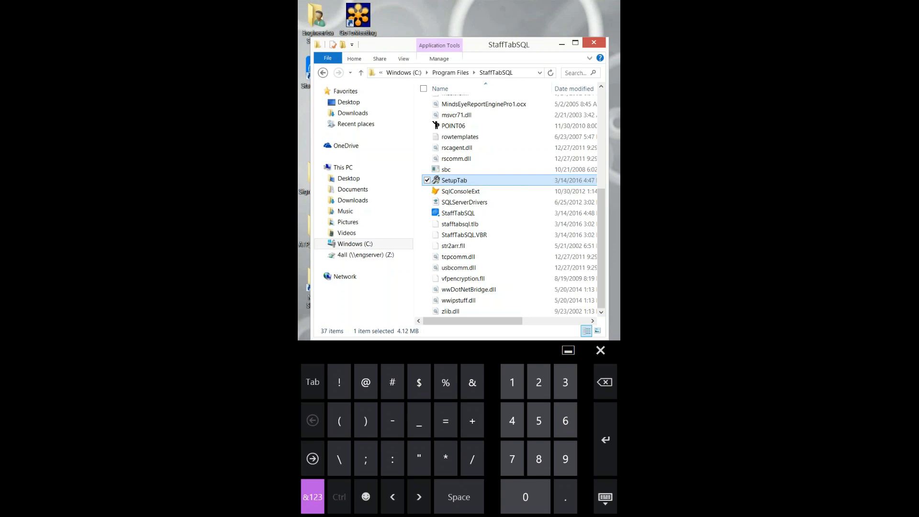
key(Return)
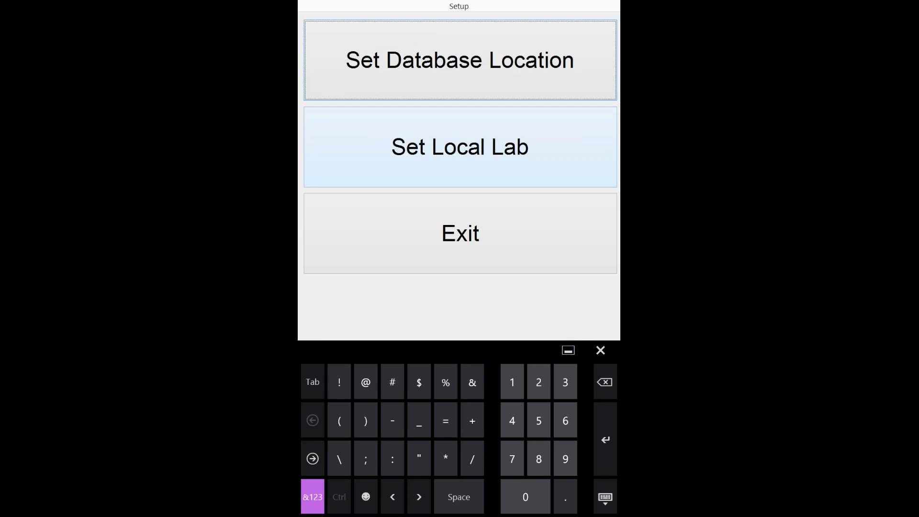
- Change the local lab ID from DEFAULT to COMP [Computer Lab], confirm it, and exit Setup
click(460, 147)
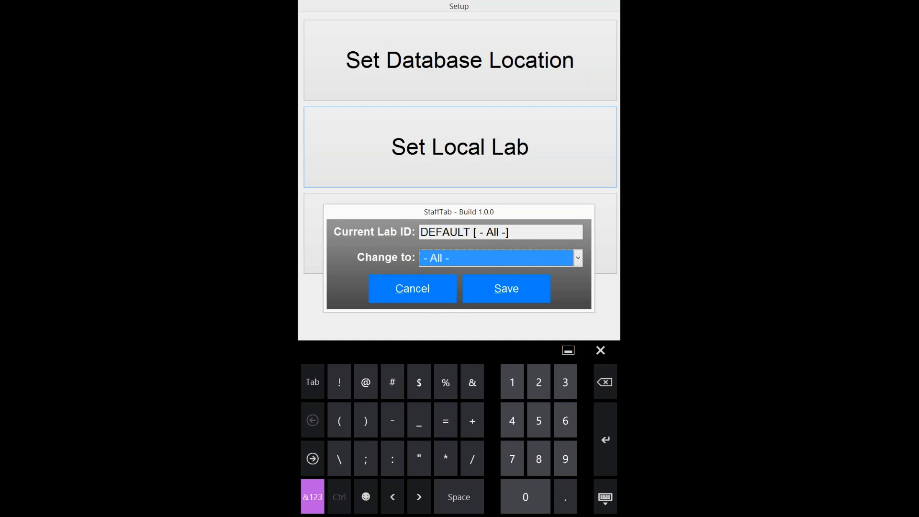
click(578, 258)
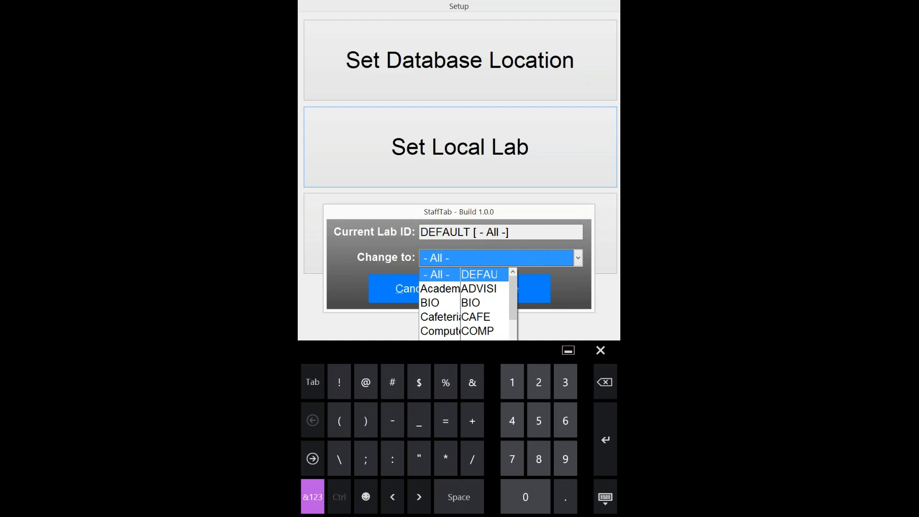
click(520, 315)
click(579, 258)
click(443, 338)
click(578, 258)
click(443, 331)
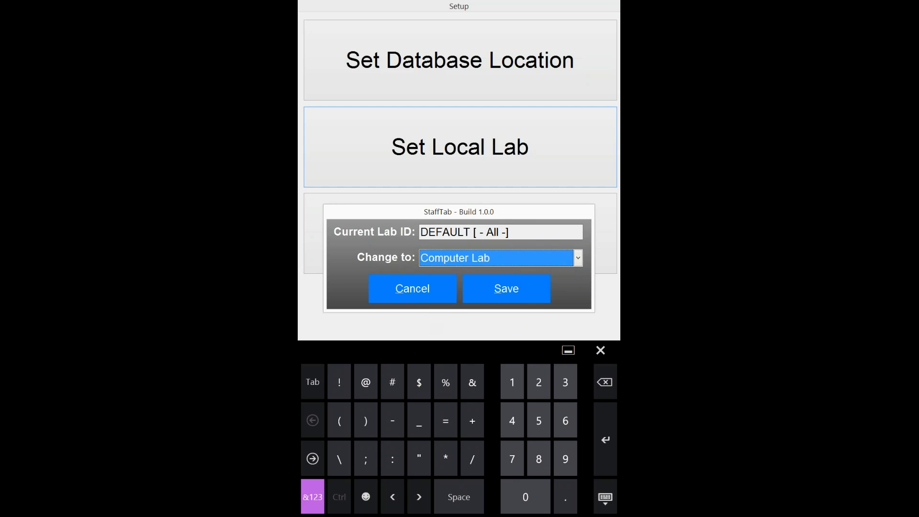
click(507, 288)
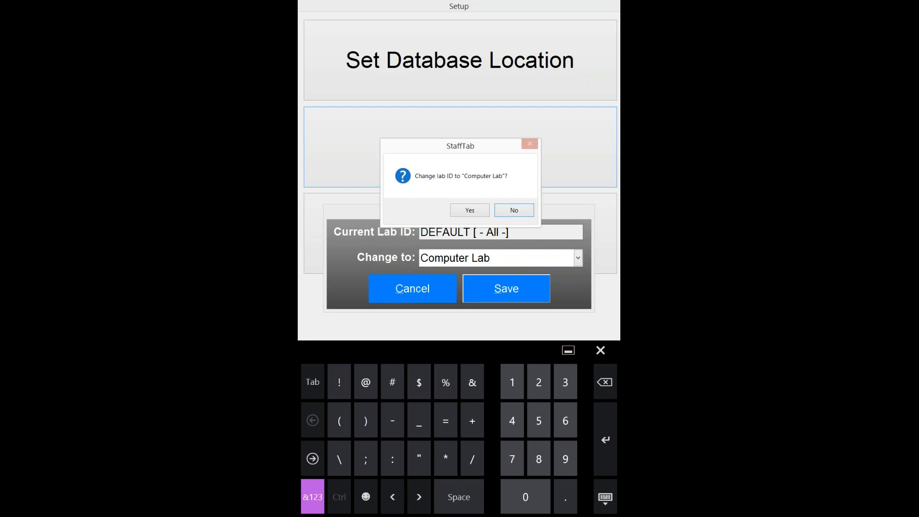
click(470, 210)
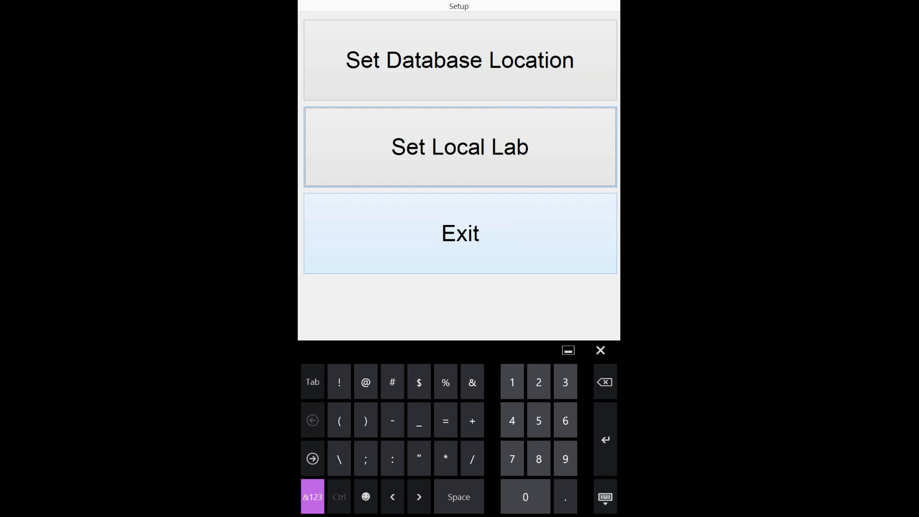
click(461, 234)
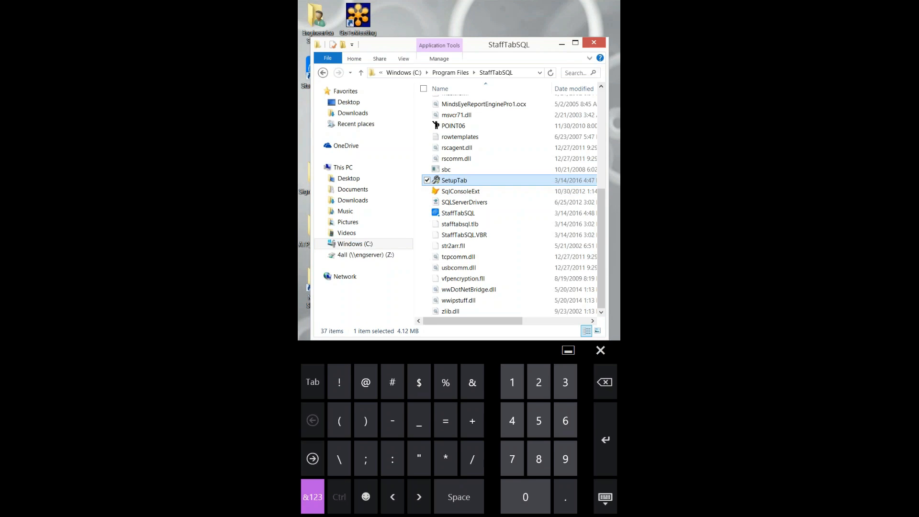
- Close Explorer, launch StaffTabSQL from the desktop, and log in with the tutor's ID and password
click(594, 43)
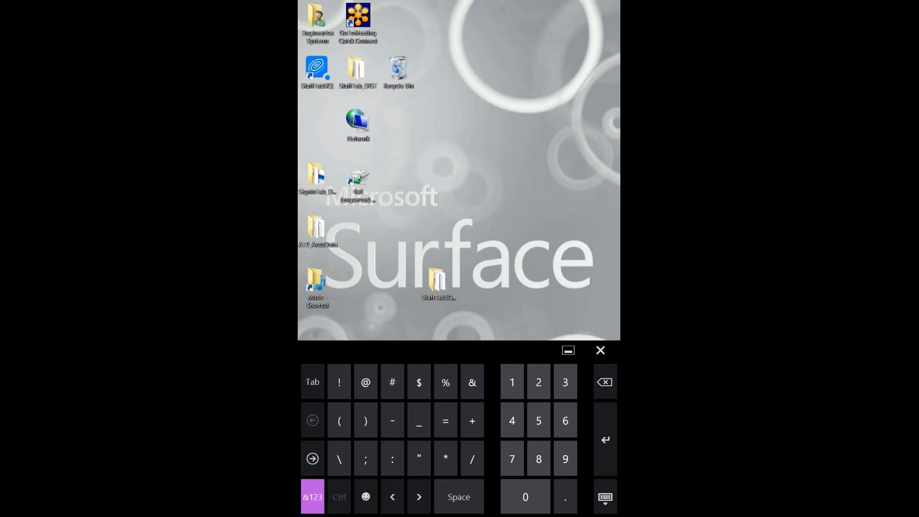
double_click(317, 70)
double_click(317, 70)
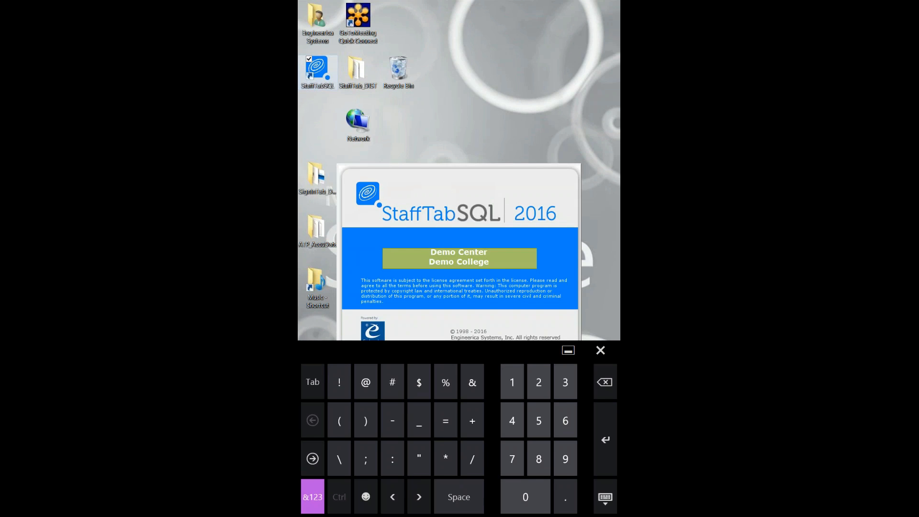
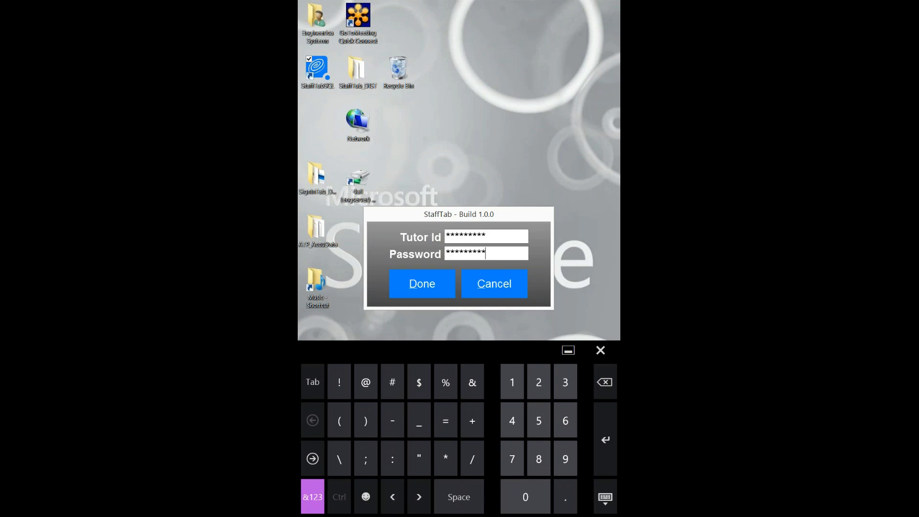
click(421, 284)
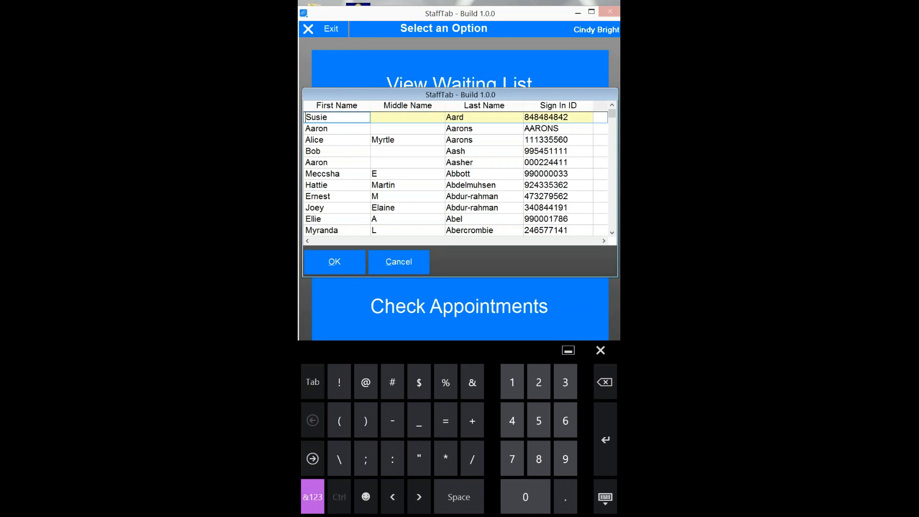
- Select the student to sign in and choose the Computer Labs category
click(344, 132)
double_click(345, 135)
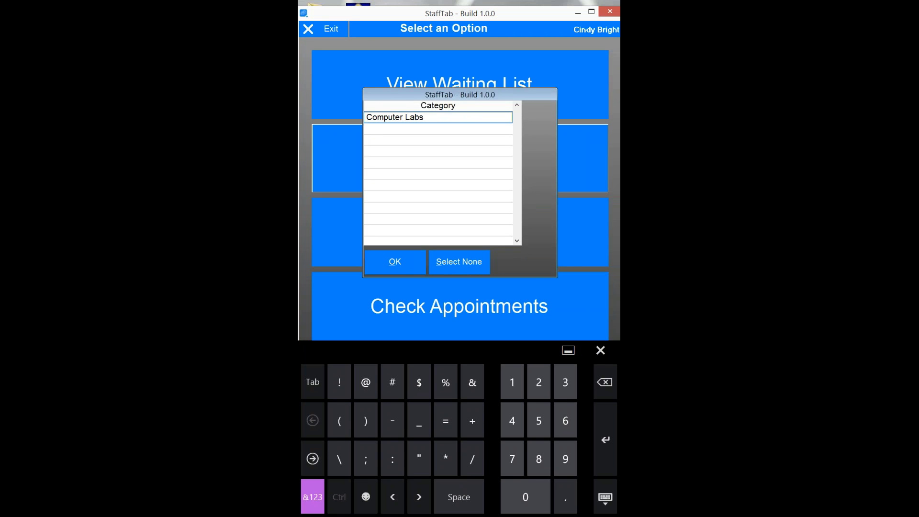
click(438, 117)
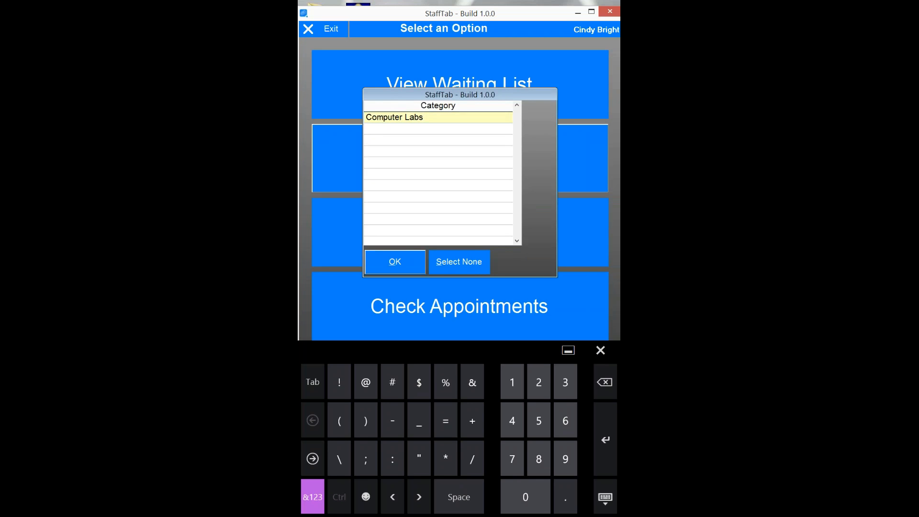
click(395, 262)
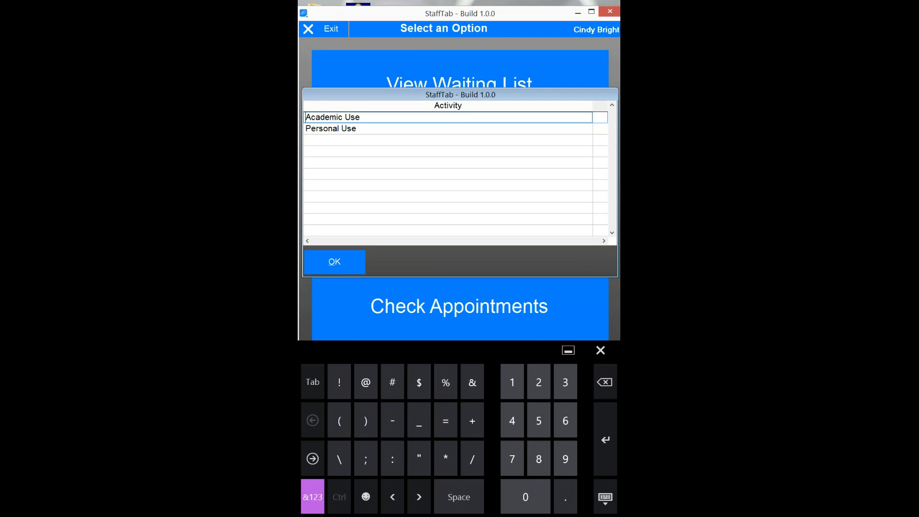
- Pick Academic Use as the activity and complete the sign-in
click(438, 118)
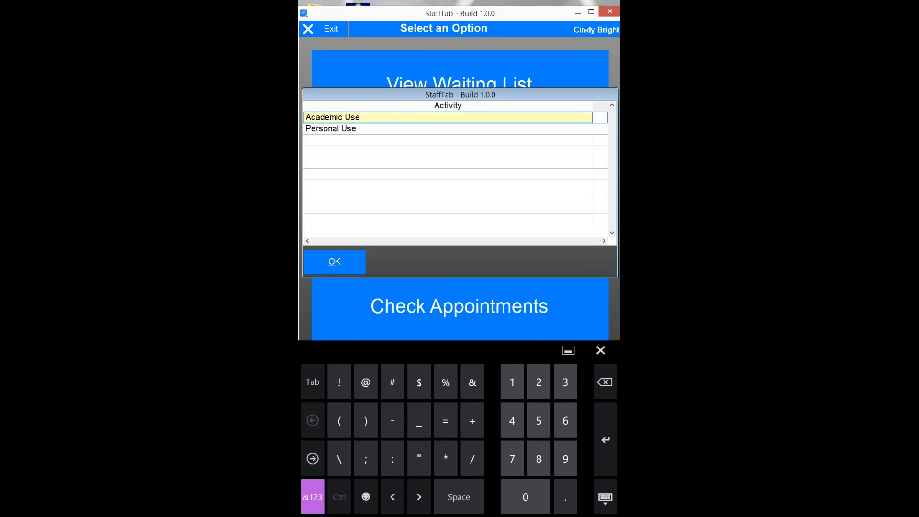
click(334, 261)
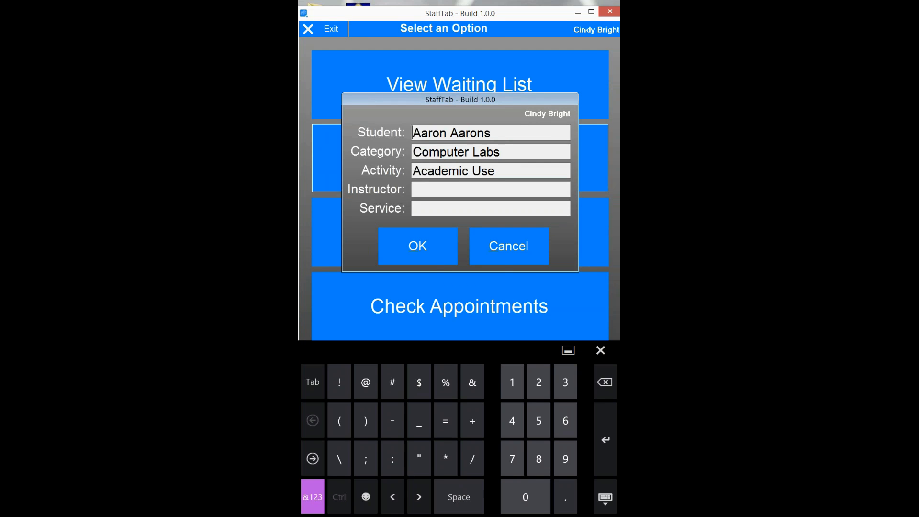
click(418, 246)
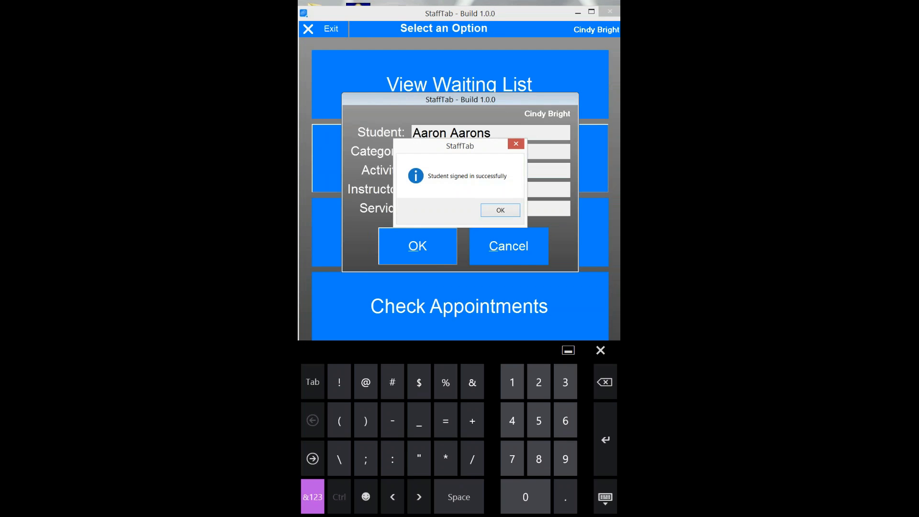
click(501, 211)
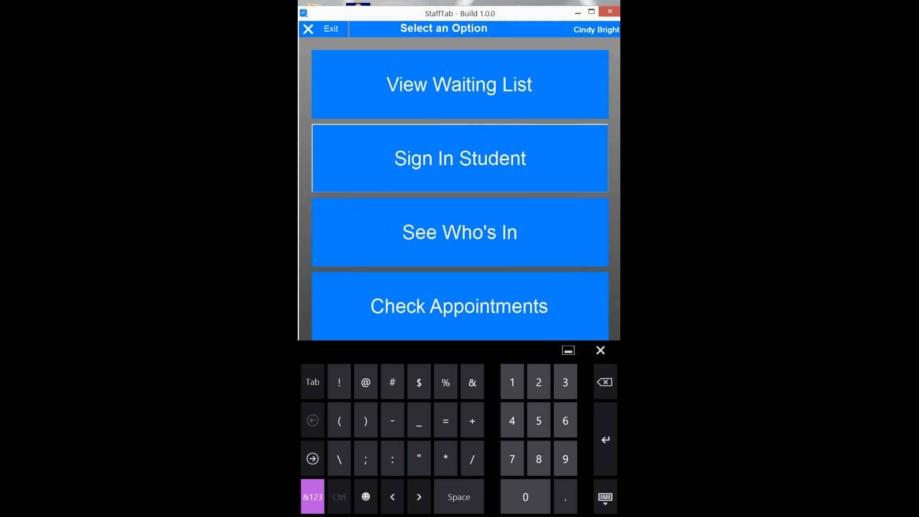
- Sign the student out from See Who's In and open their session log
click(460, 233)
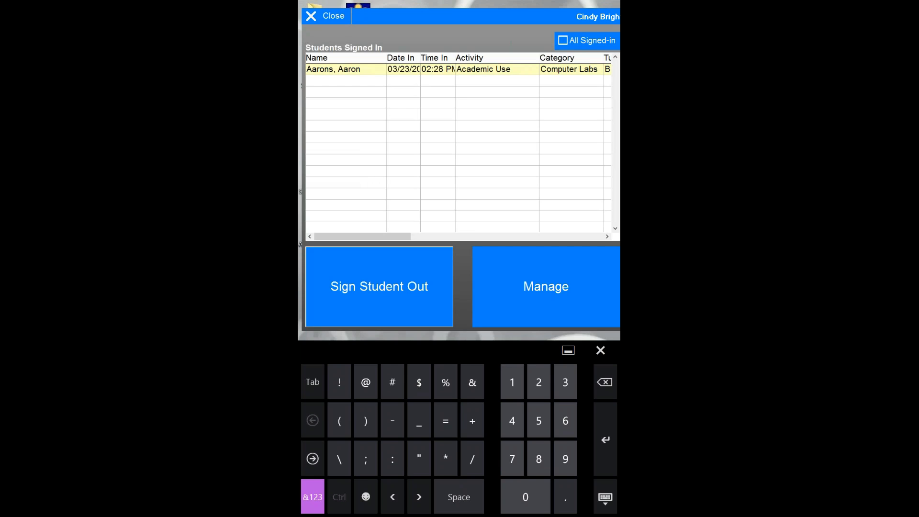
click(381, 280)
click(474, 210)
click(503, 210)
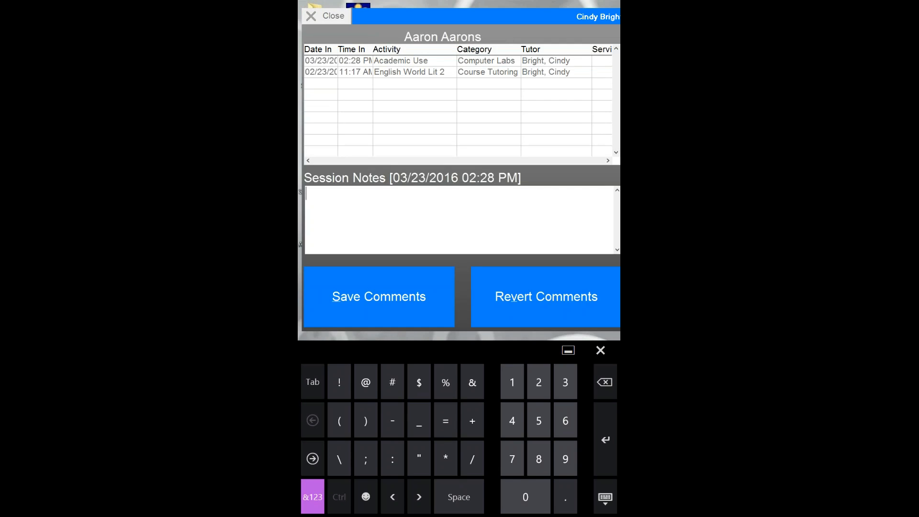
- Discard the session note changes, close the history, and request to exit StaffTab
click(567, 282)
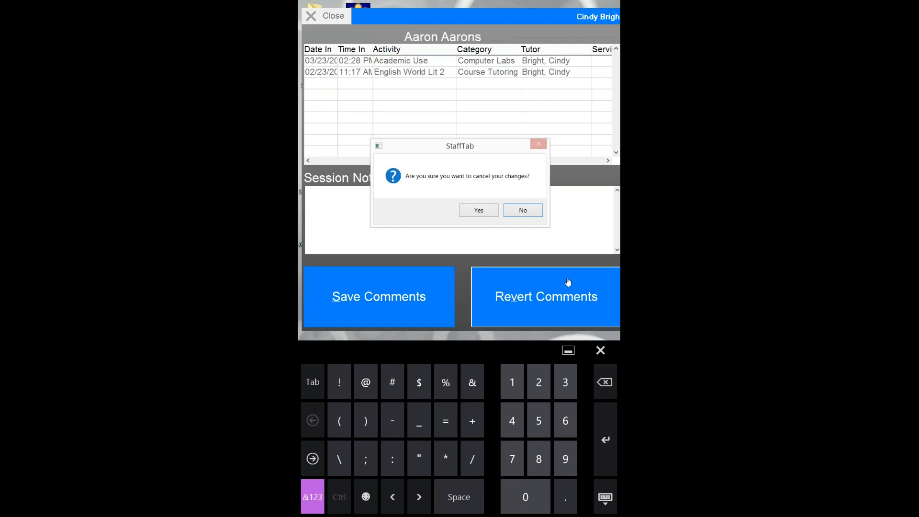
click(479, 210)
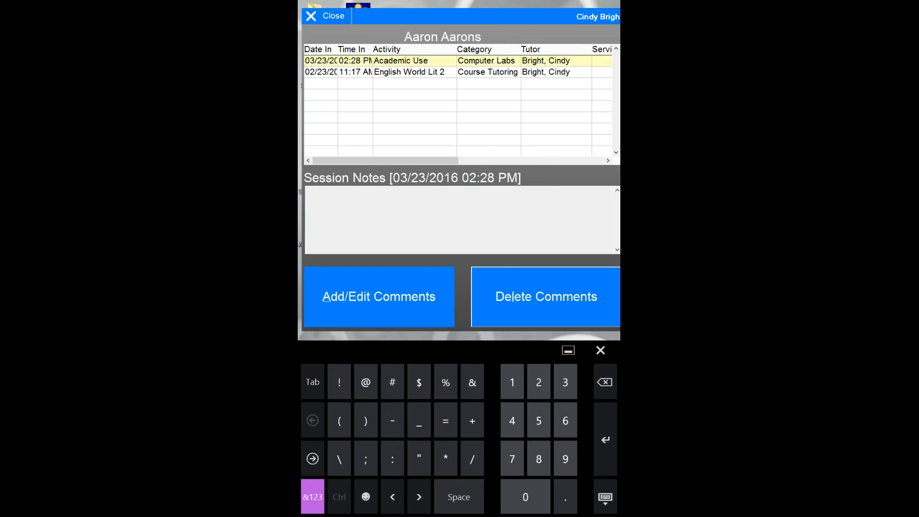
click(326, 16)
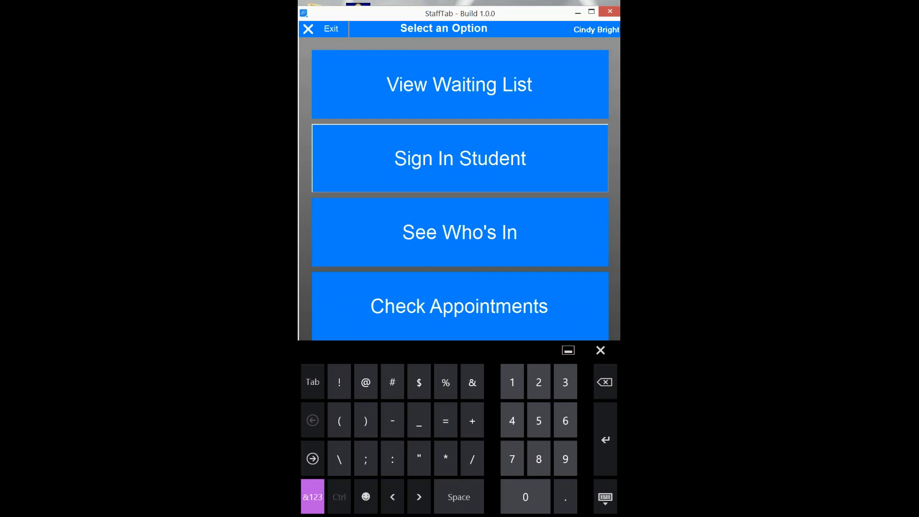
click(330, 30)
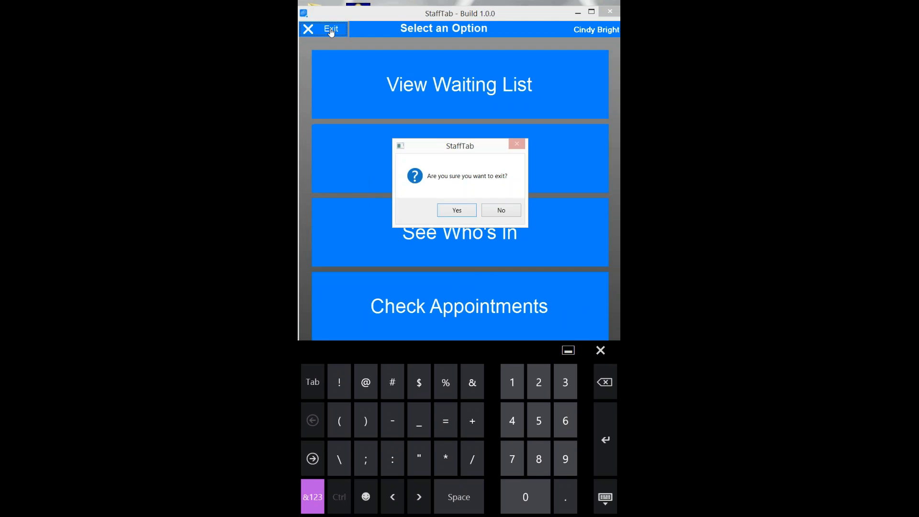